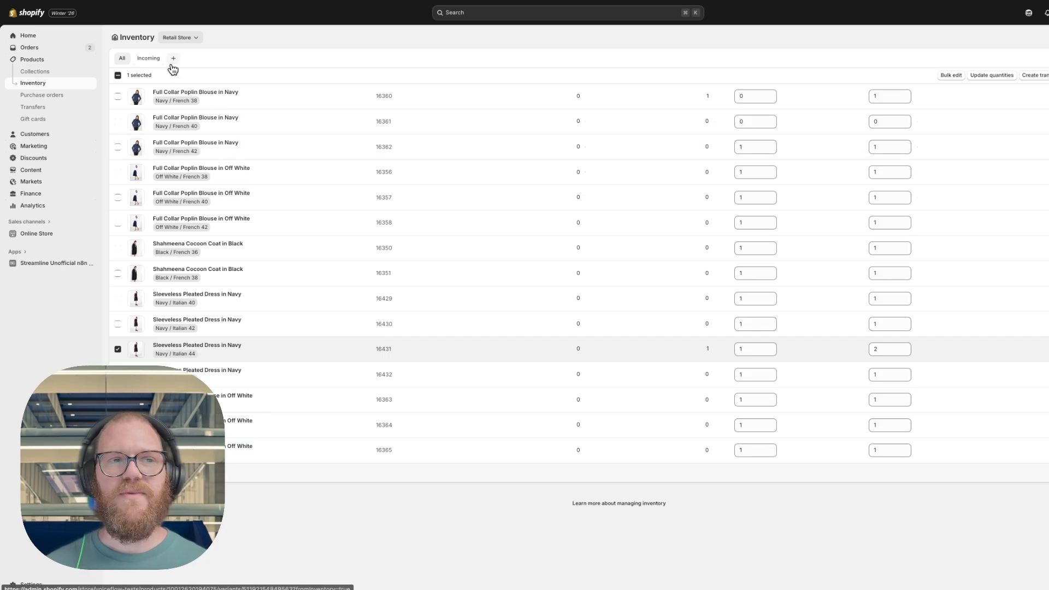
# For the Downtown Store location, set the available quantity of the Full Collar Poplin Blouse in Navy, French 38, to 20 and save
pyautogui.click(182, 37)
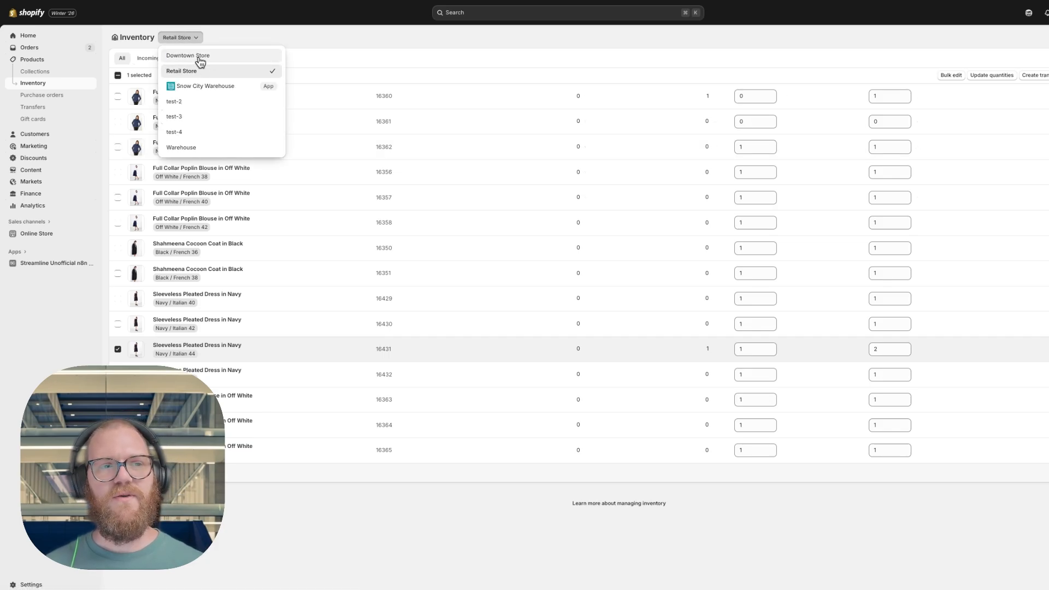
pyautogui.click(200, 57)
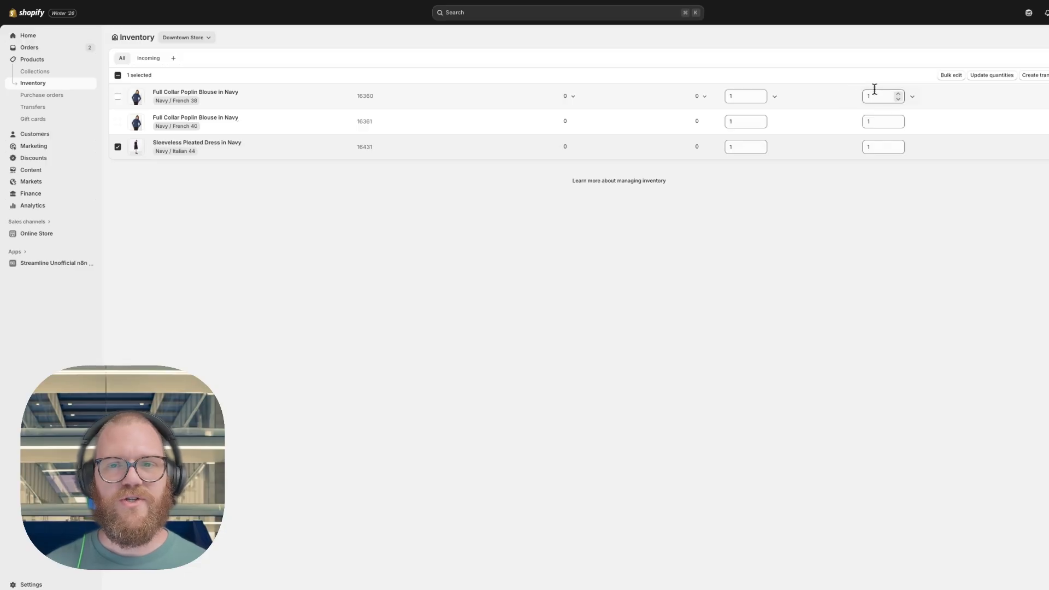
pyautogui.click(744, 96)
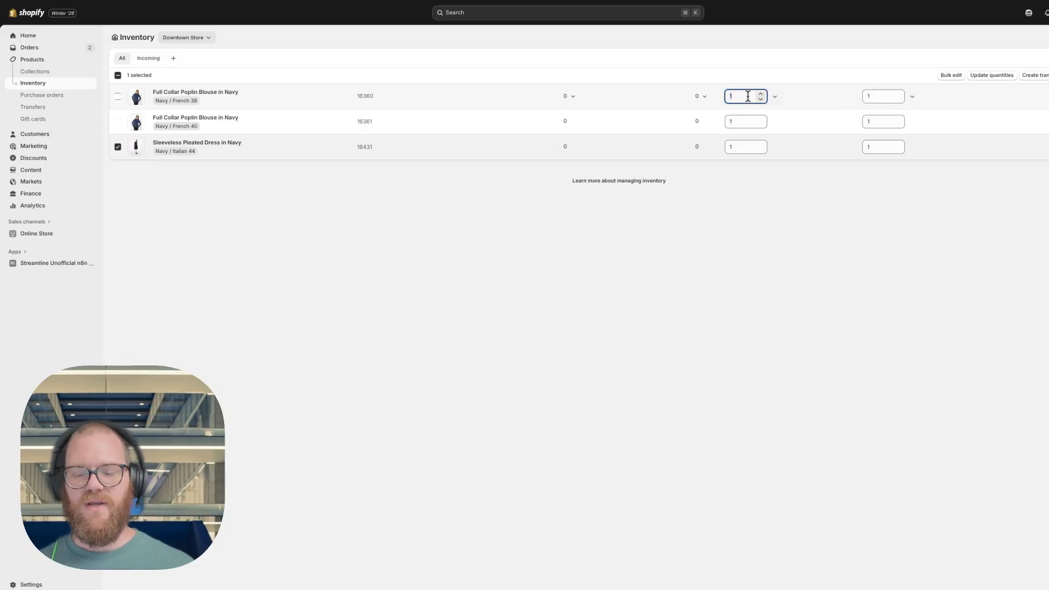
pyautogui.press('BackSpace')
pyautogui.write('20')
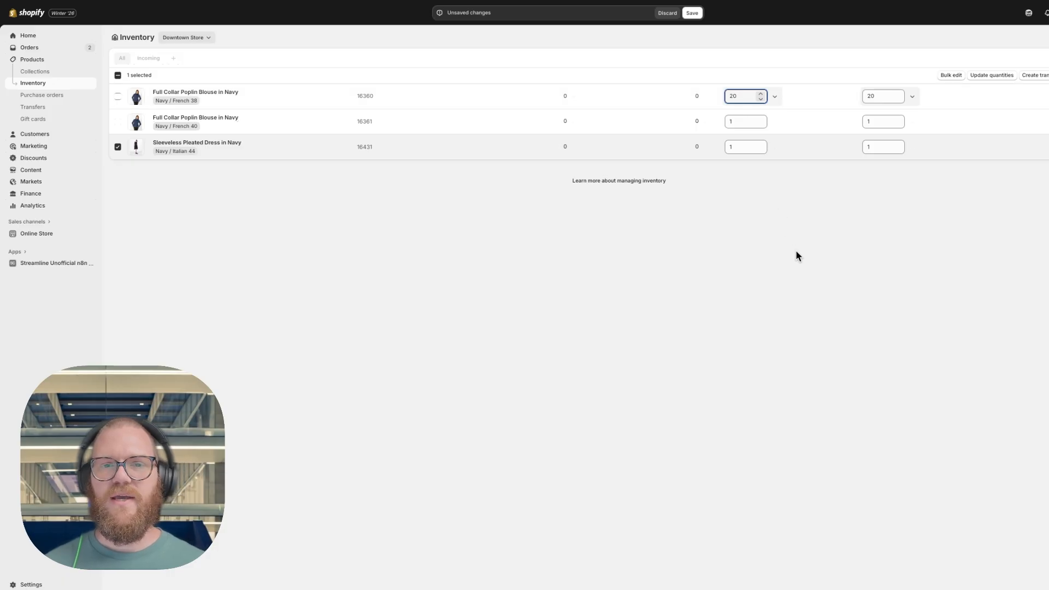
pyautogui.click(796, 255)
pyautogui.click(691, 12)
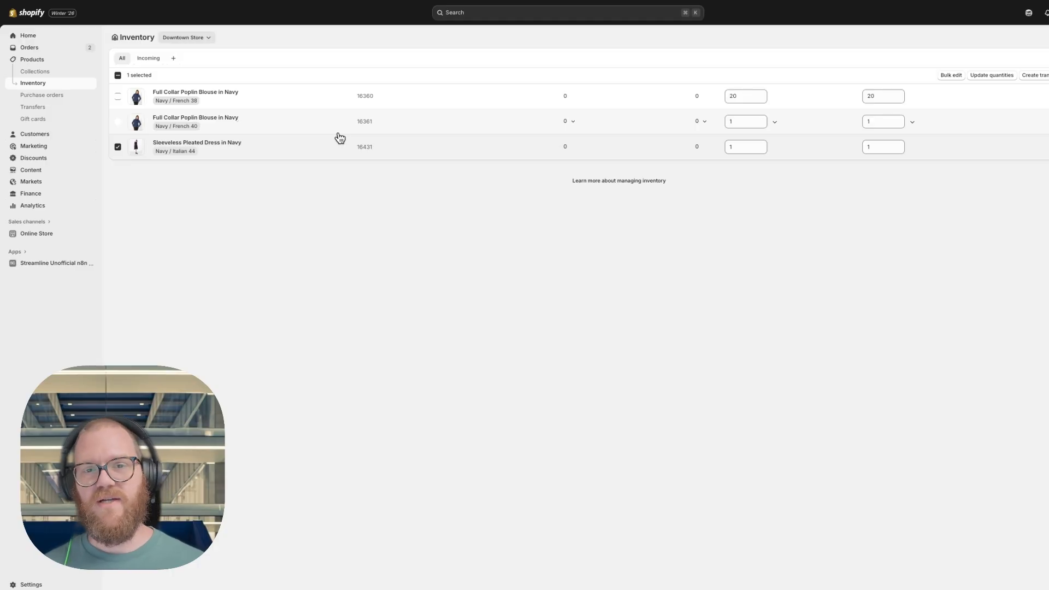
# Switch the inventory list to the Retail Store location
pyautogui.click(197, 38)
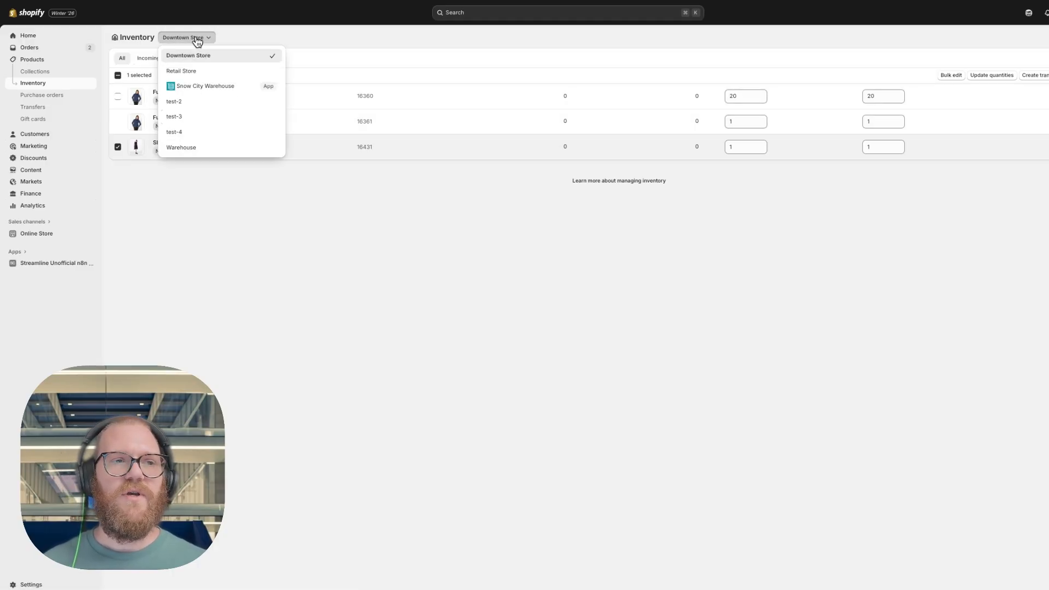
pyautogui.click(197, 72)
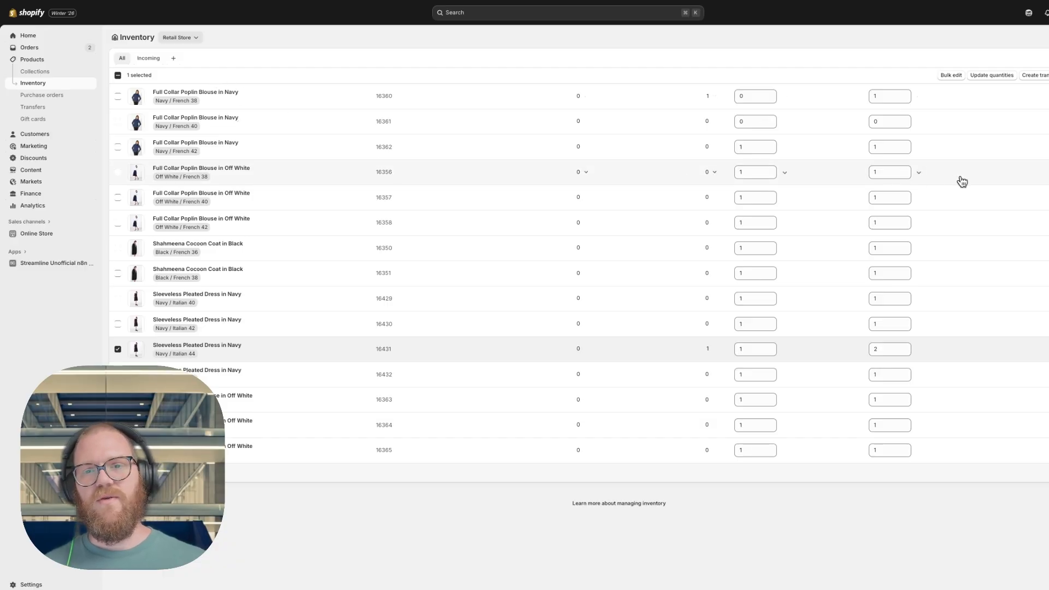
pyautogui.click(745, 170)
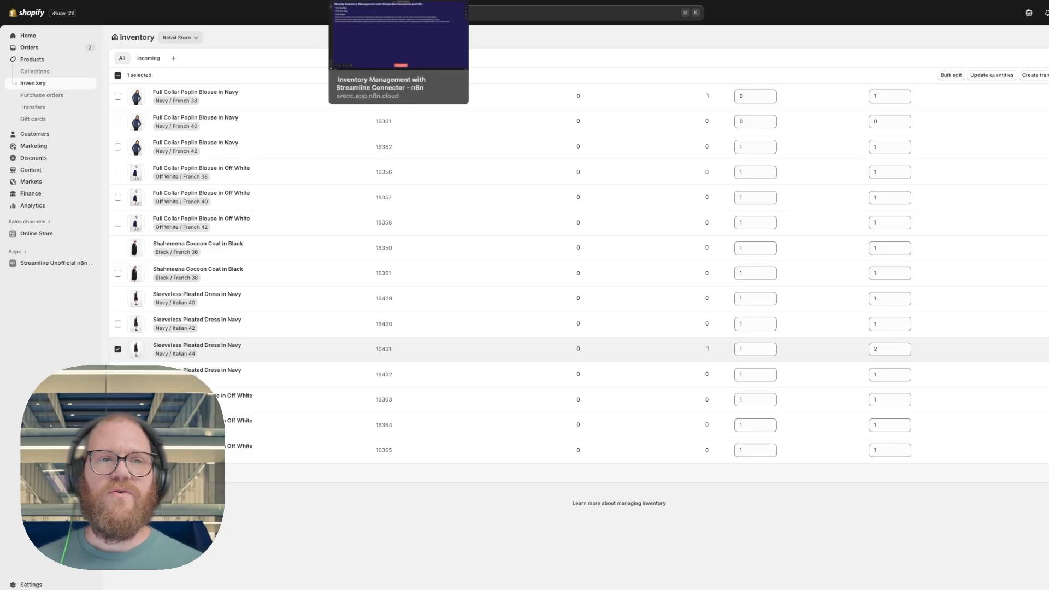
# Switch to the n8n inventory workflow and move the manual trigger up beside the Get Inventory section, roughly level with get_all_inv
pyautogui.click(394, 2)
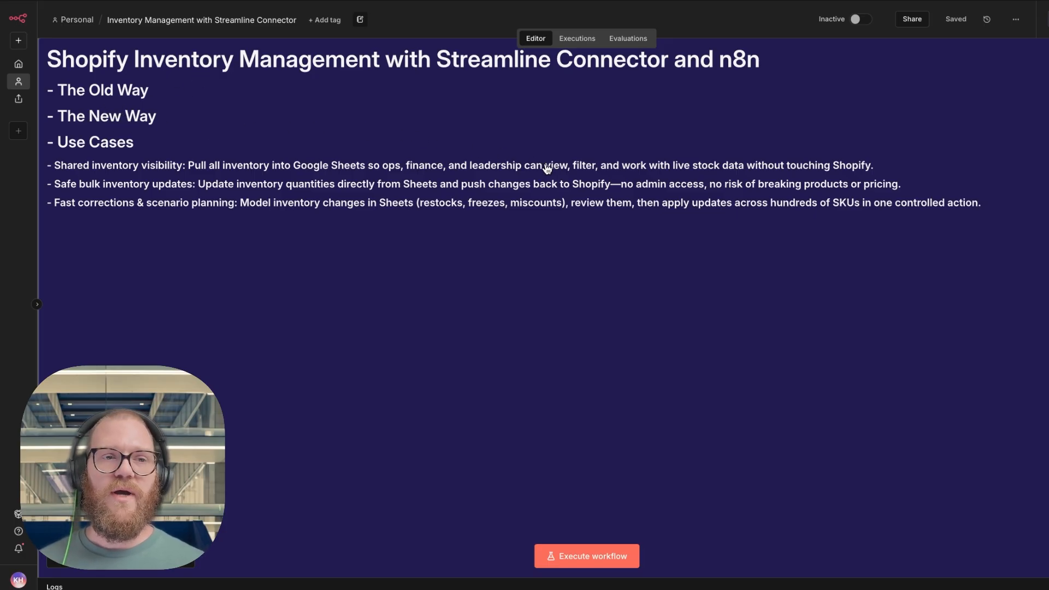
pyautogui.scroll(-2, 496, 175)
pyautogui.scroll(-5, 496, 175)
pyautogui.scroll(-5, 496, 174)
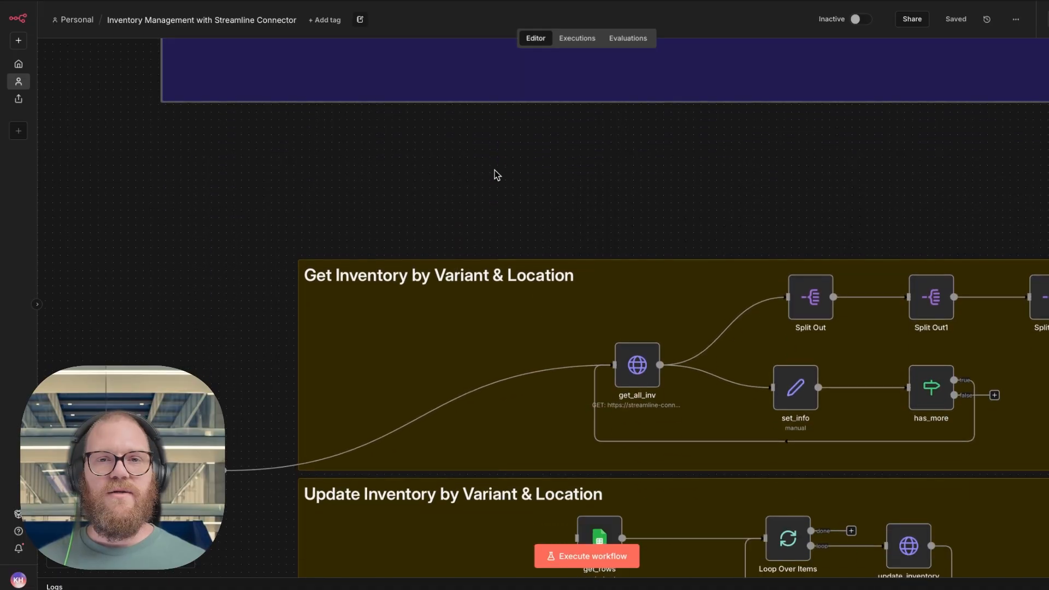
pyautogui.scroll(-4, 496, 174)
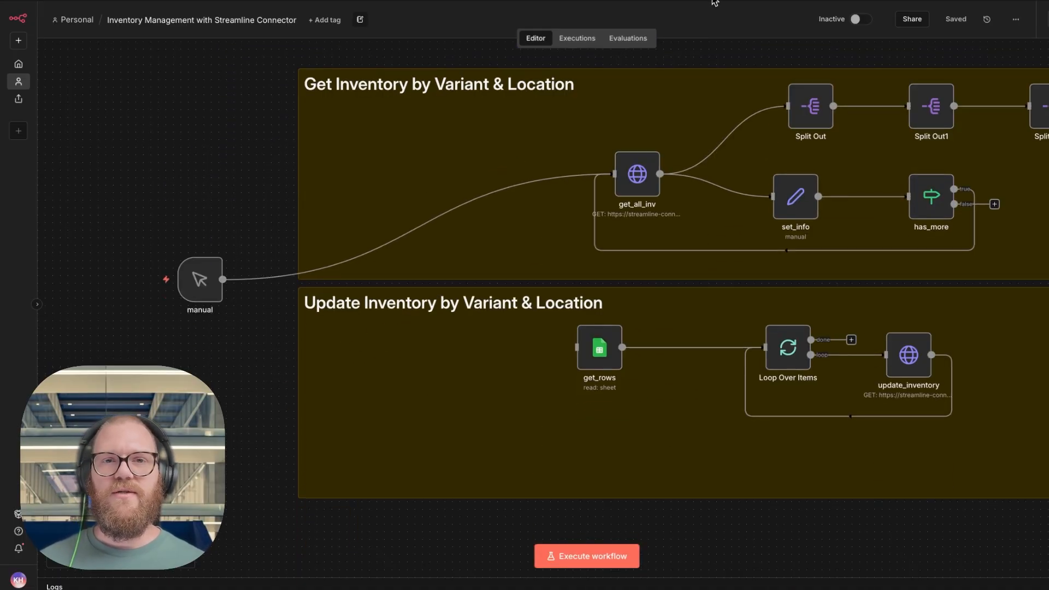
pyautogui.hscroll(2, 705, 68)
pyautogui.moveTo(135, 290); pyautogui.dragTo(160, 193)
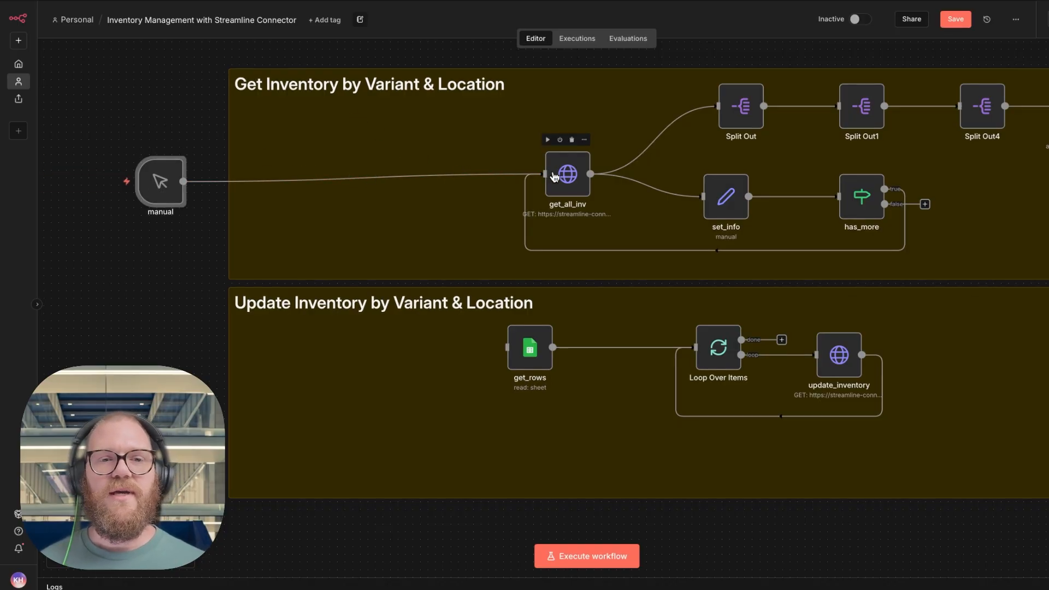
pyautogui.hscroll(2, 555, 174)
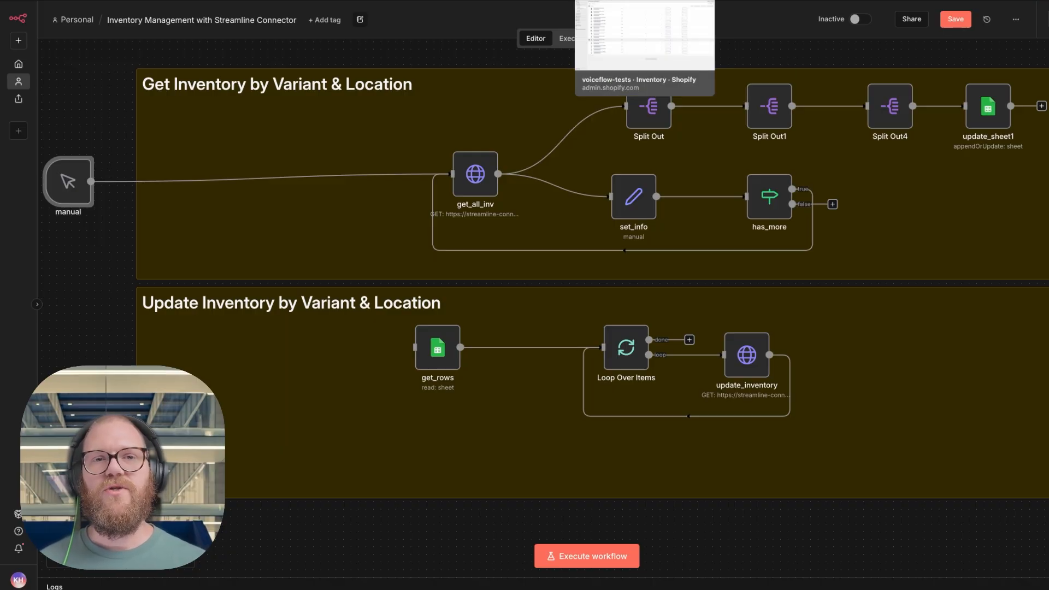
# Shift the manual trigger node slightly closer to the get_all_inv node
pyautogui.click(629, 1)
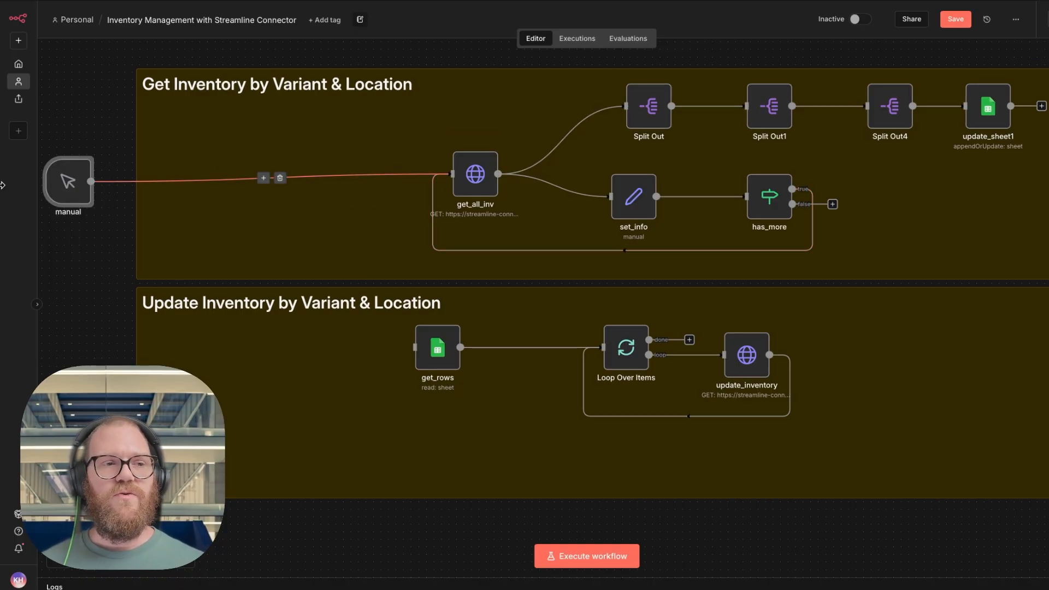
pyautogui.moveTo(82, 197)
pyautogui.moveTo(82, 197); pyautogui.dragTo(104, 197)
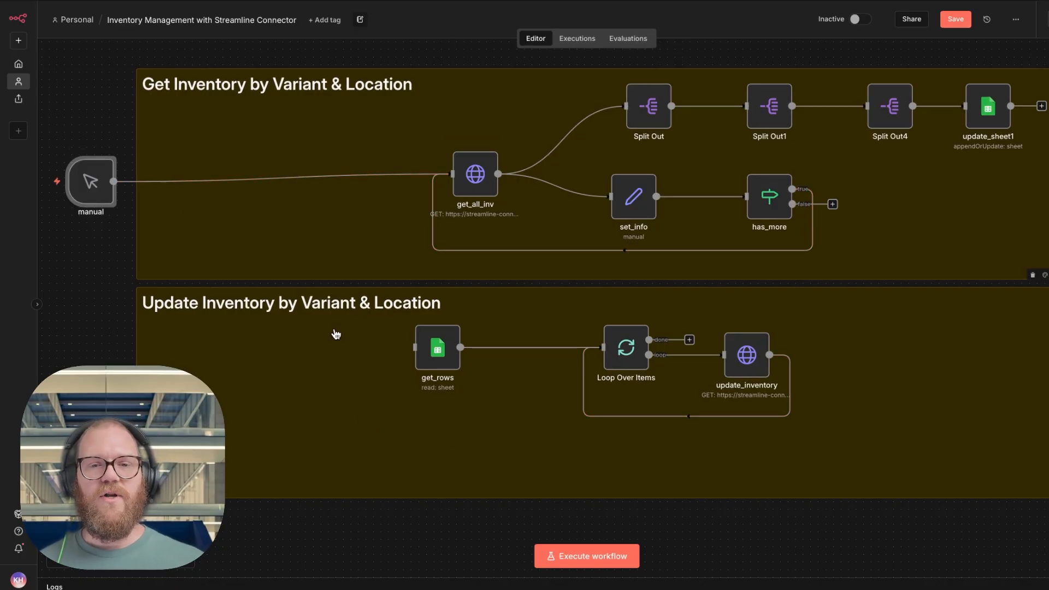
pyautogui.moveTo(461, 188)
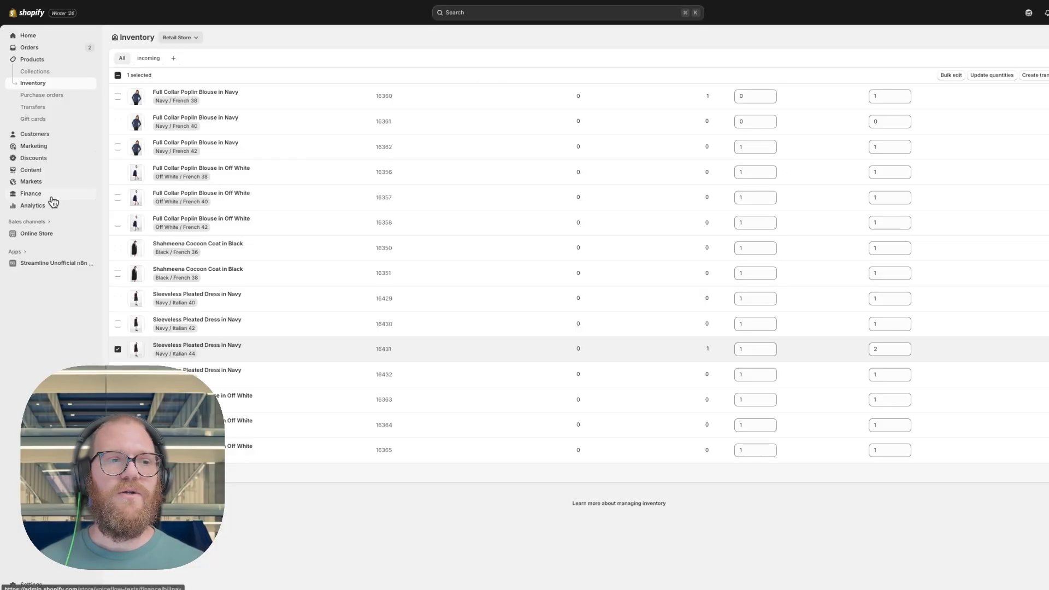
# In Shopify, open the Streamline app and view its Get Orders endpoint setup instructions
pyautogui.click(28, 263)
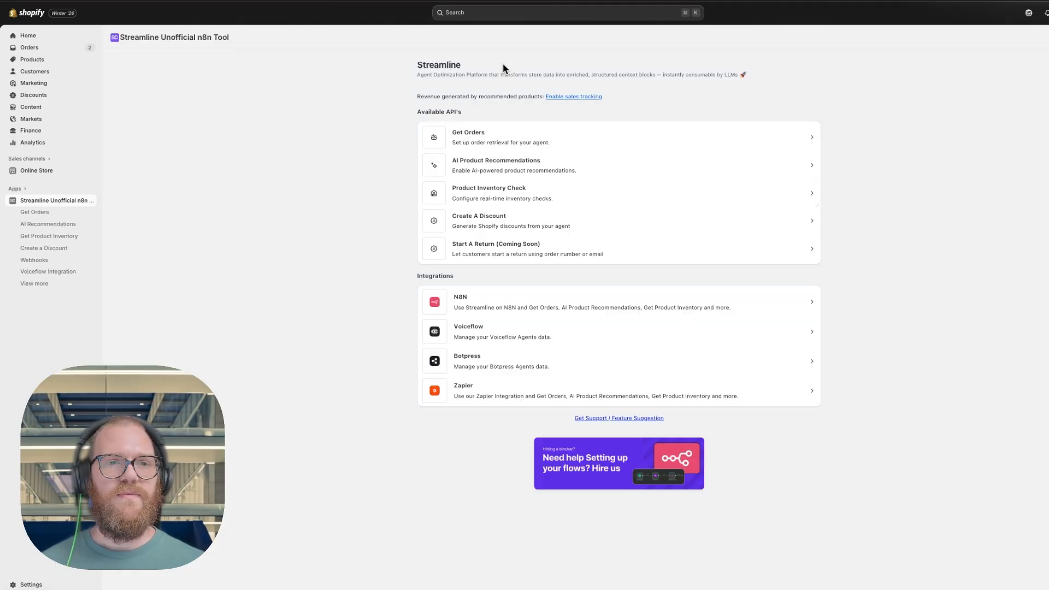
pyautogui.click(479, 147)
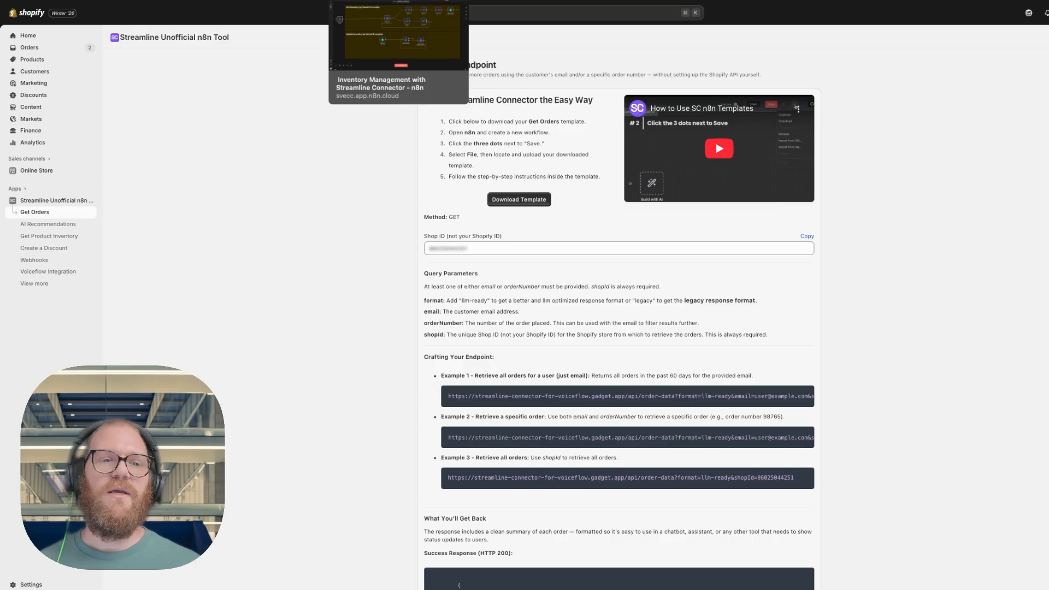
# Return to the n8n inventory workflow and save it
pyautogui.click(377, 1)
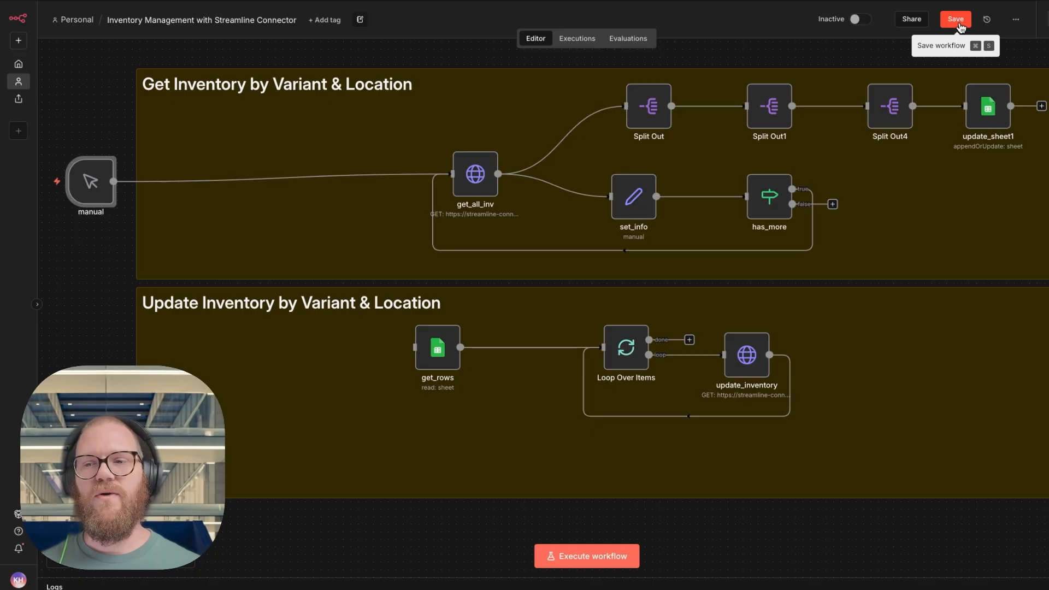
pyautogui.click(956, 19)
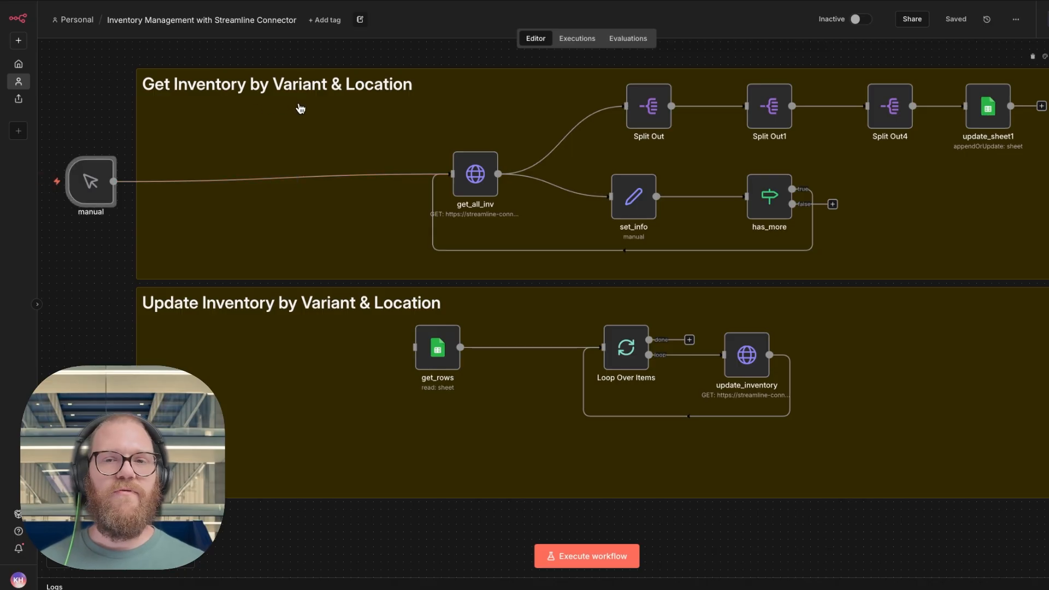
pyautogui.scroll(-1, 312, 122)
pyautogui.scroll(1, 262, 162)
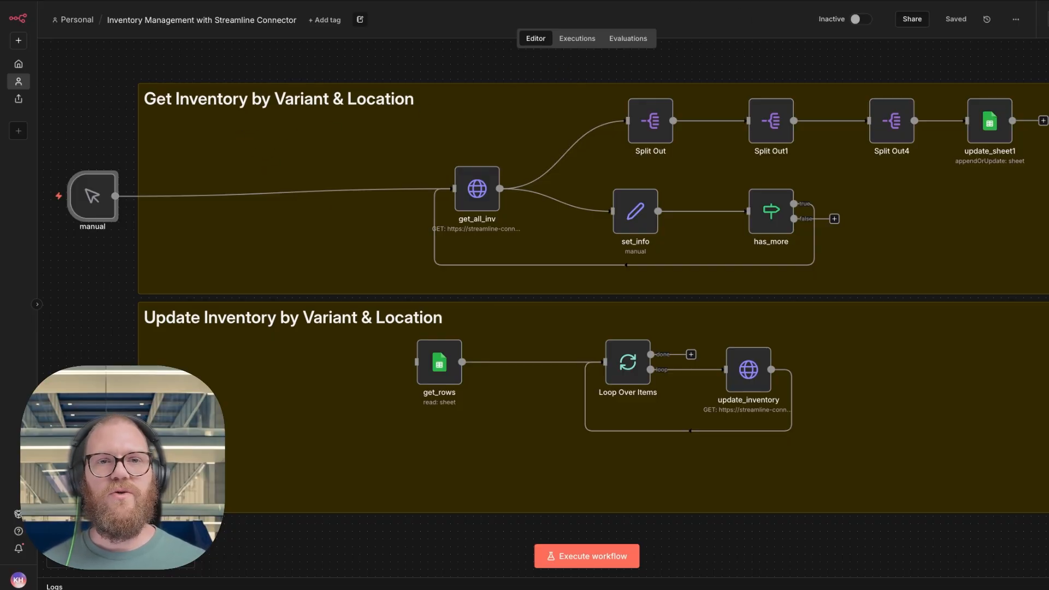
# Align the manual trigger node with get_all_inv so that their connection runs straight
pyautogui.click(360, 0)
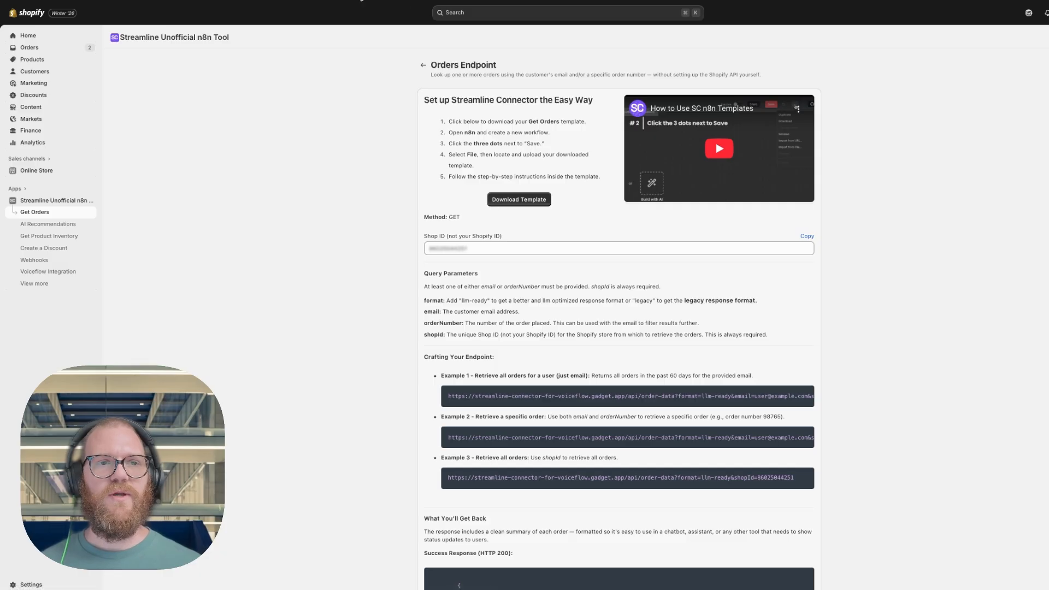
pyautogui.click(361, 0)
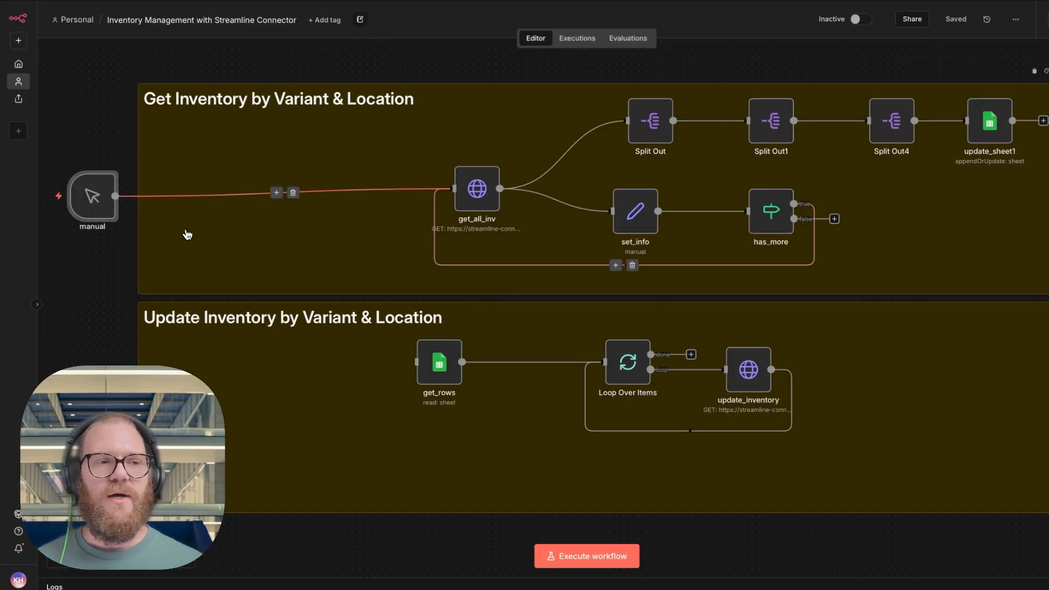
pyautogui.moveTo(89, 208)
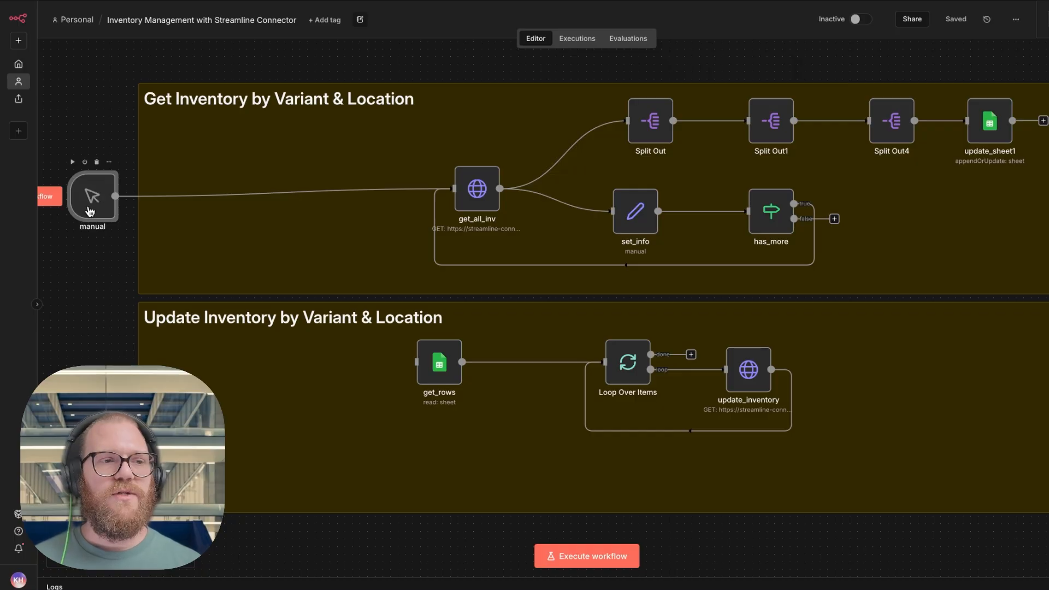
pyautogui.moveTo(89, 210); pyautogui.dragTo(108, 190)
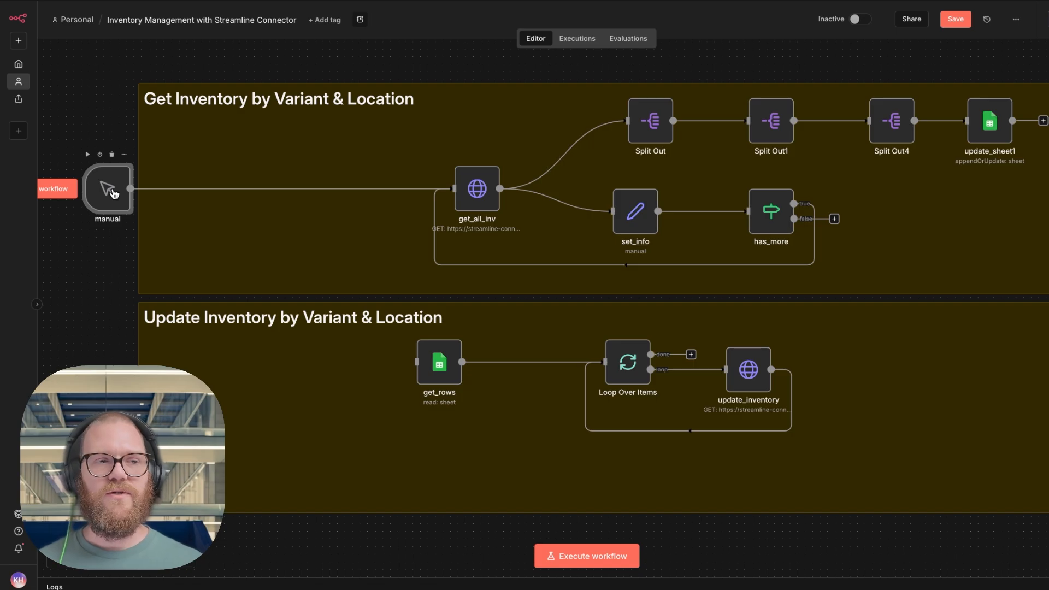
# Search the available nodes for "sched" to look up the Schedule Trigger, and close the node list
pyautogui.press('Tab')
pyautogui.write('sch')
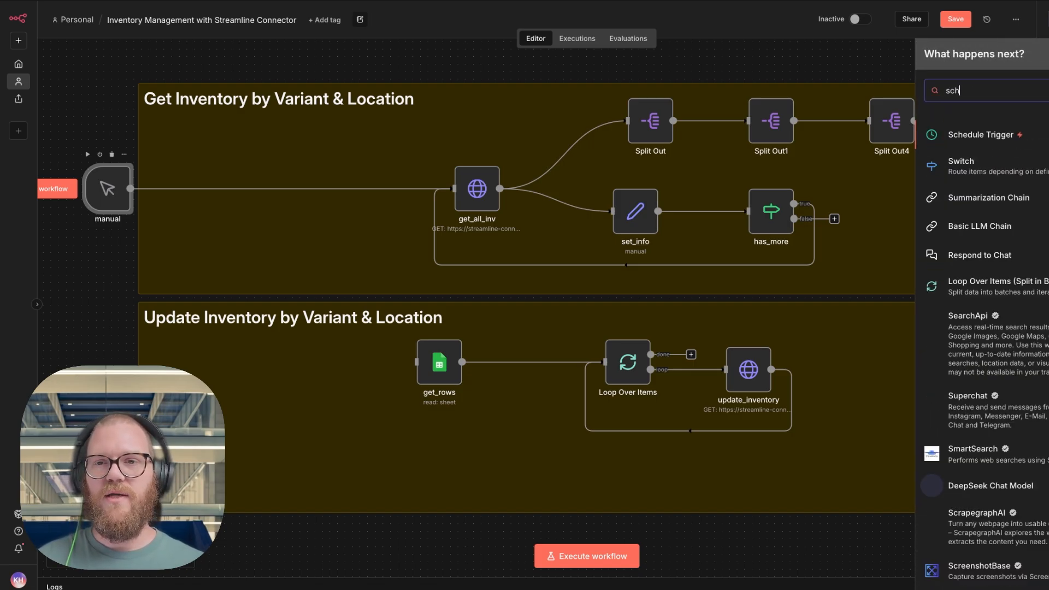
pyautogui.press('BackSpace')
pyautogui.press('BackSpace')
pyautogui.write('ched')
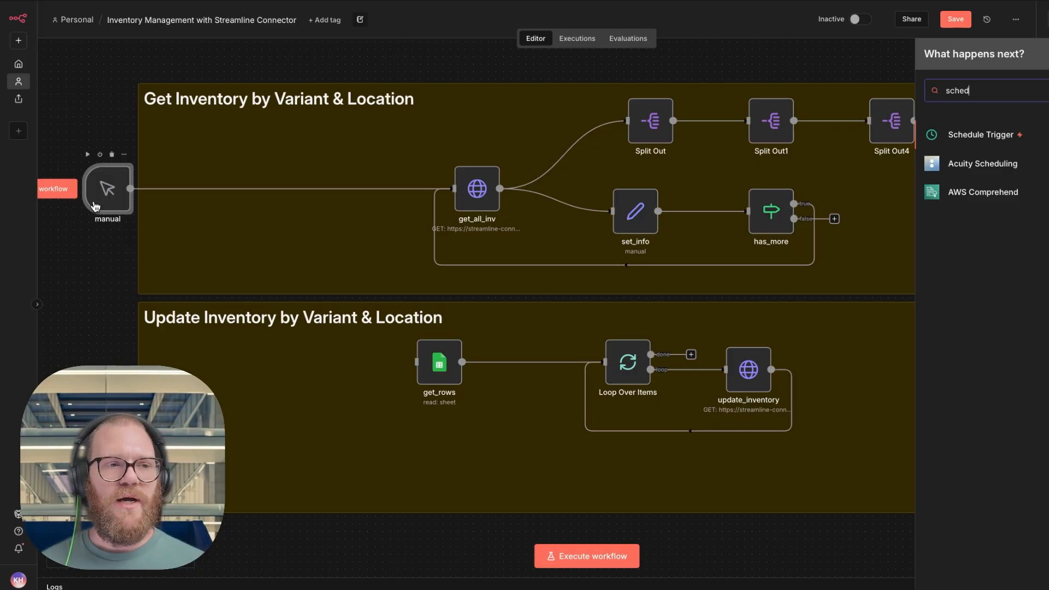
pyautogui.click(903, 67)
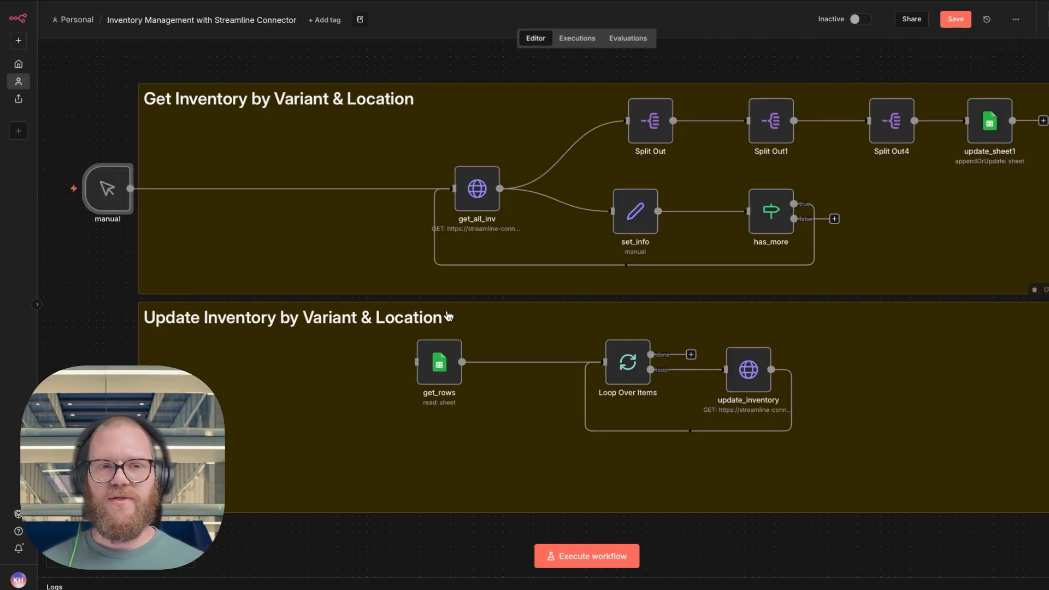
pyautogui.press('super+s')
pyautogui.press('Escape')
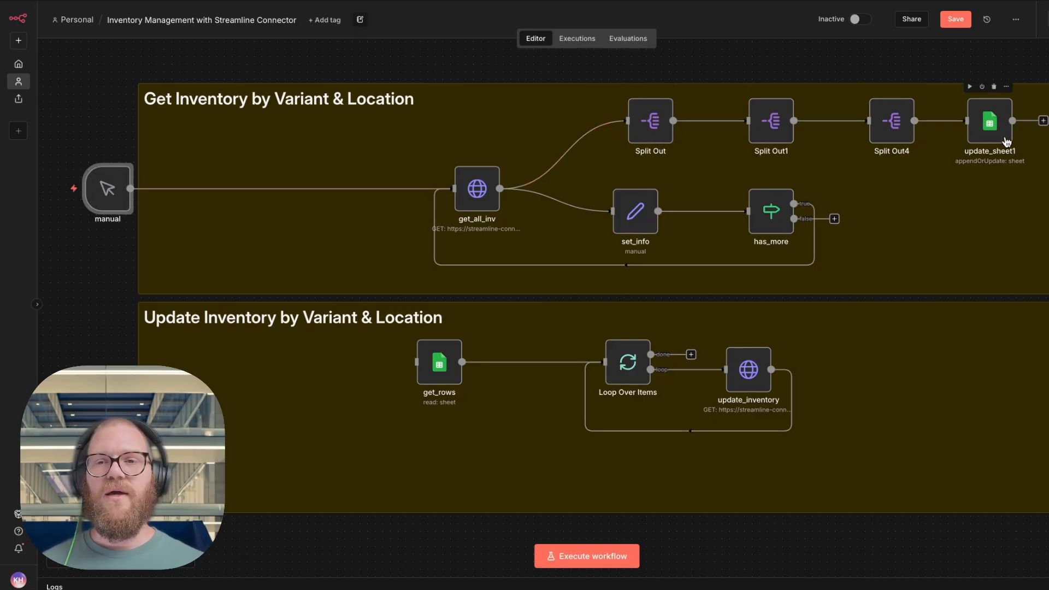
pyautogui.click(990, 123)
pyautogui.moveTo(619, 61); pyautogui.dragTo(929, 175)
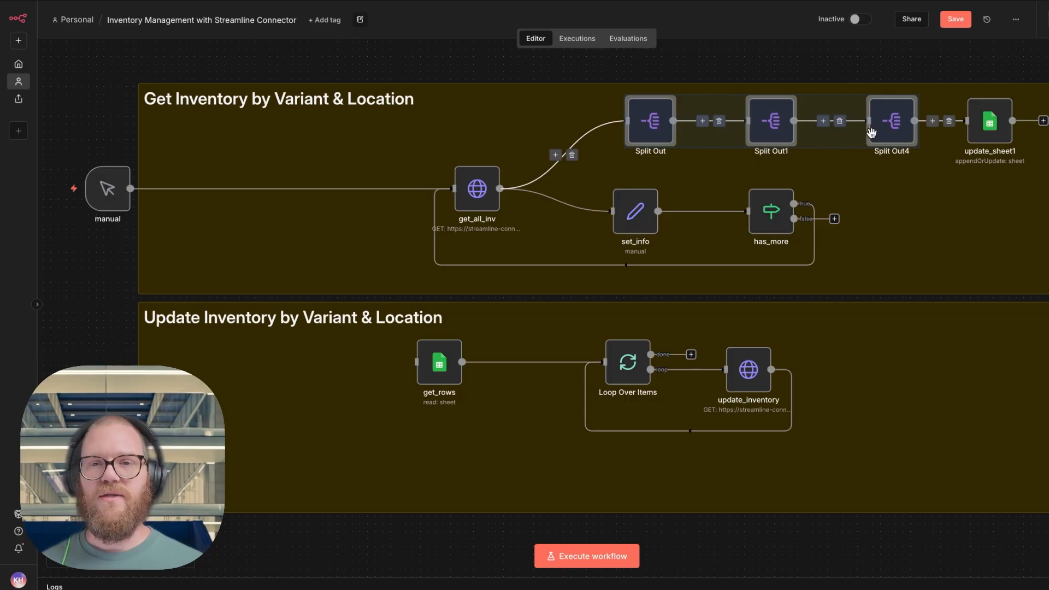
pyautogui.click(741, 69)
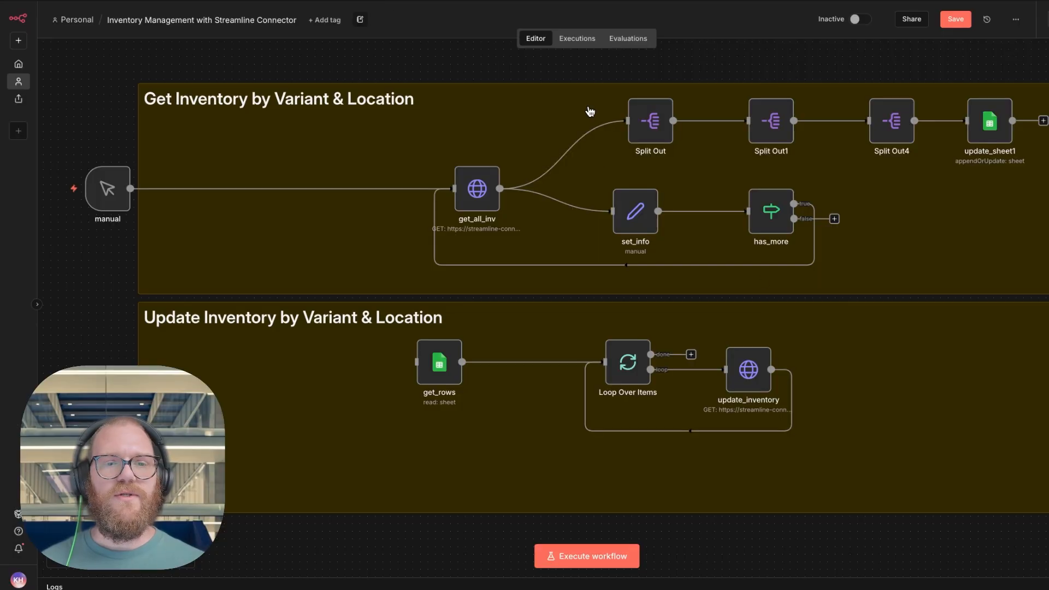
# Execute the inventory workflow and inspect the input and output data of the Split Out and Split Out1 nodes
pyautogui.click(616, 556)
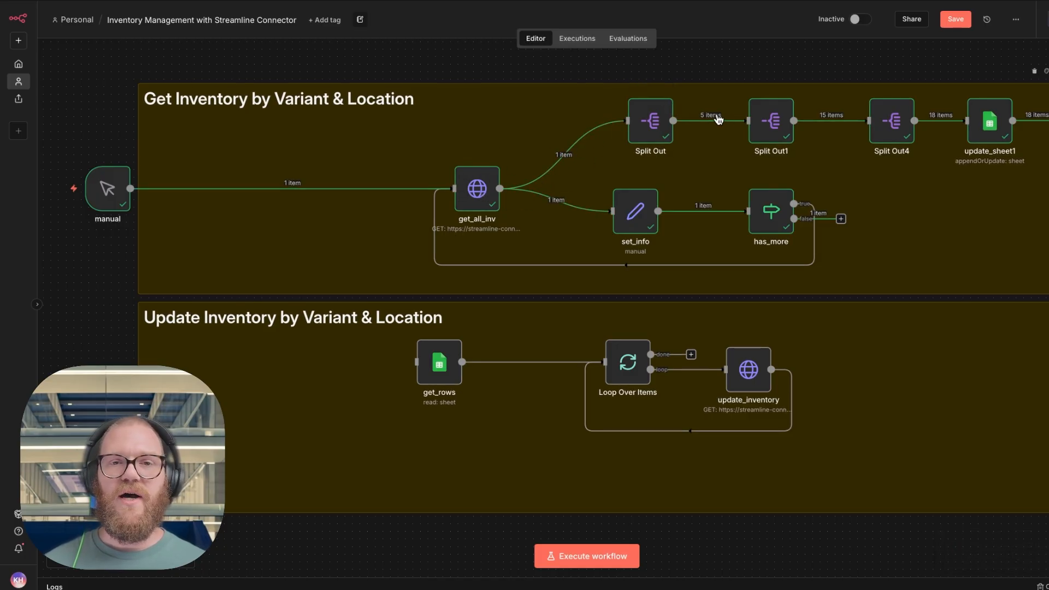
pyautogui.click(667, 124)
pyautogui.doubleClick(667, 124)
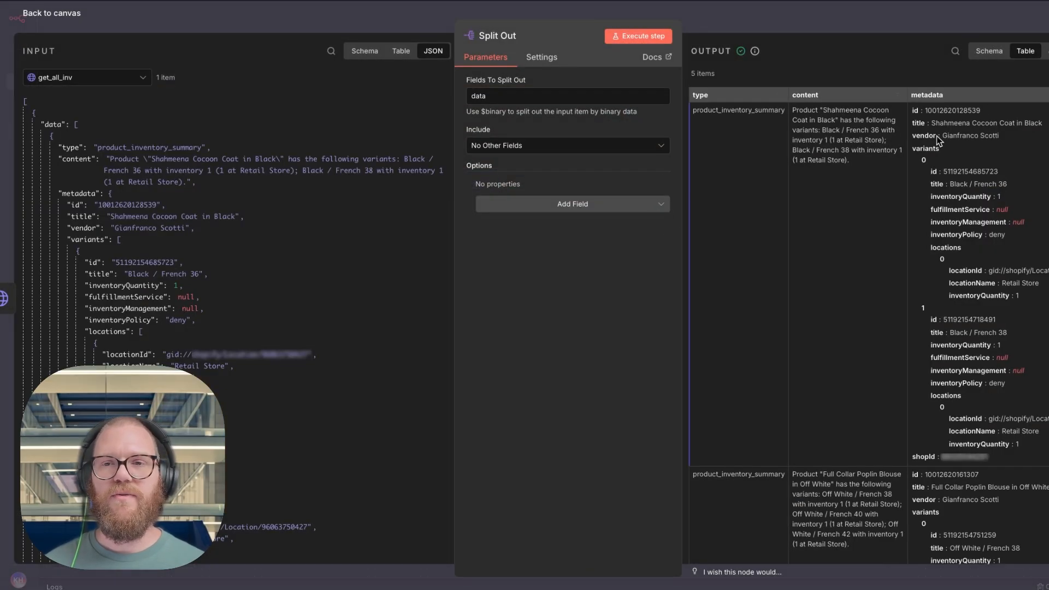
pyautogui.click(909, 28)
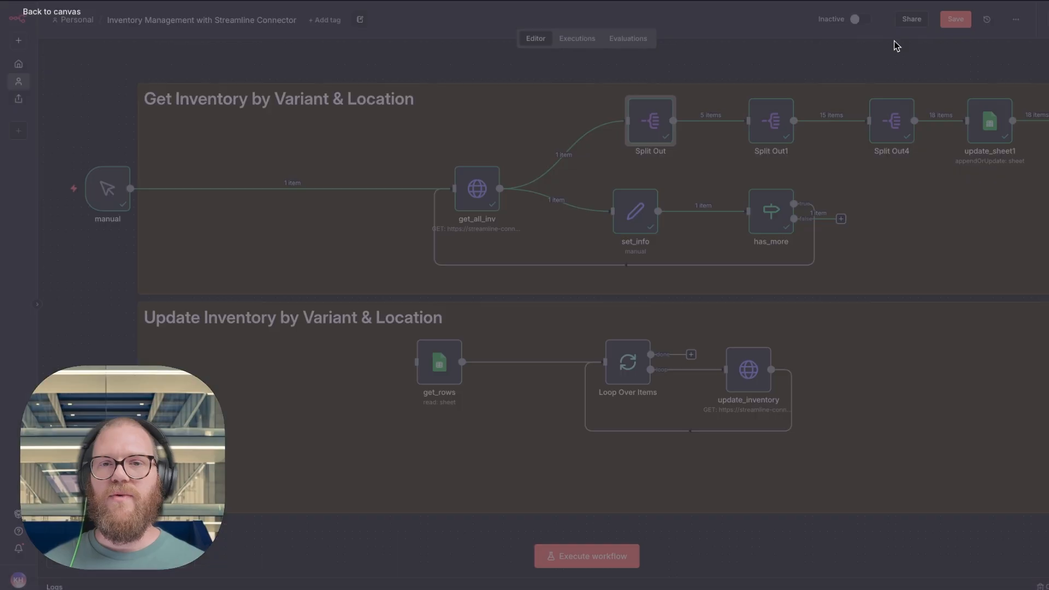
pyautogui.click(768, 122)
pyautogui.doubleClick(768, 122)
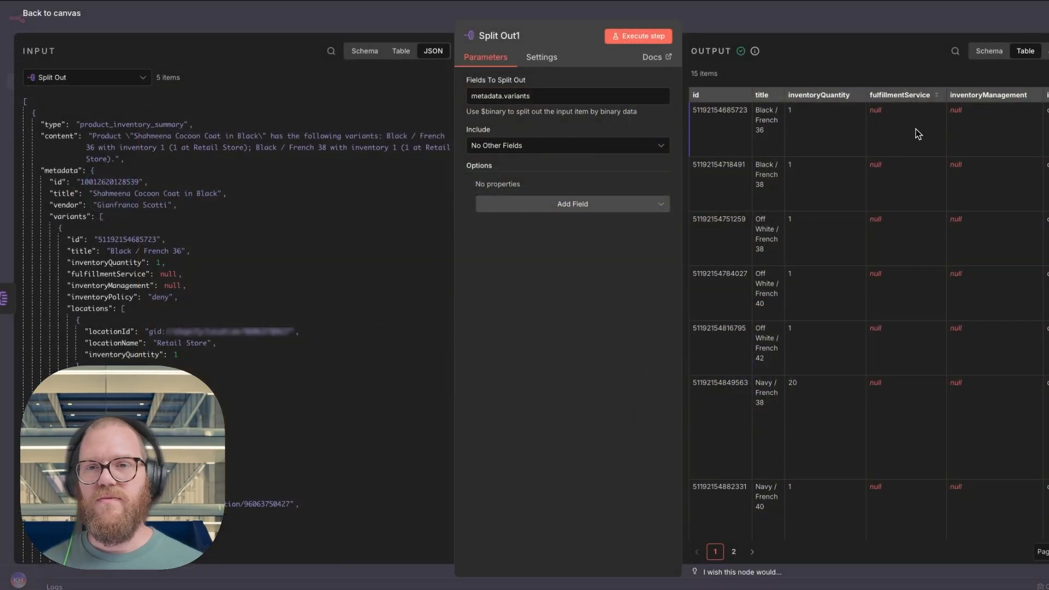
# Inspect the per-location inventory rows output by the Split Out4 node, close it and save the workflow
pyautogui.click(743, 19)
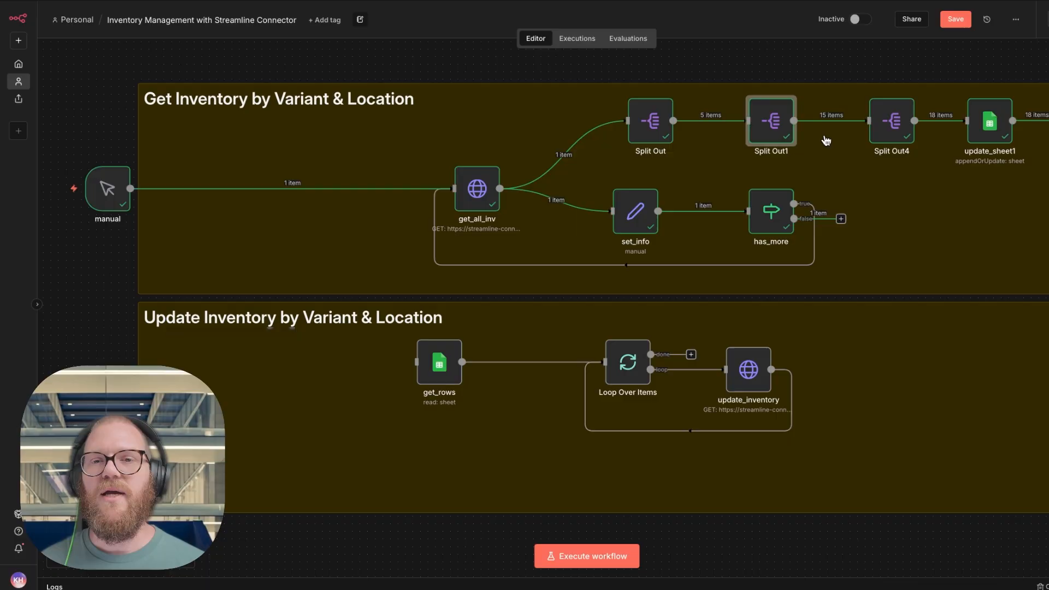
pyautogui.click(890, 131)
pyautogui.doubleClick(890, 131)
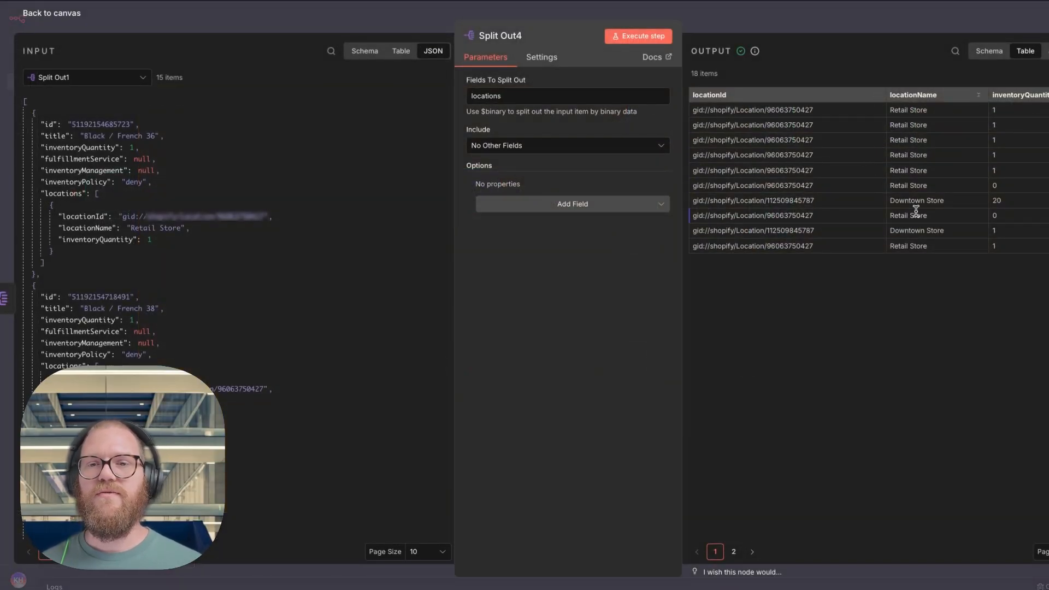
pyautogui.moveTo(905, 200); pyautogui.dragTo(961, 198)
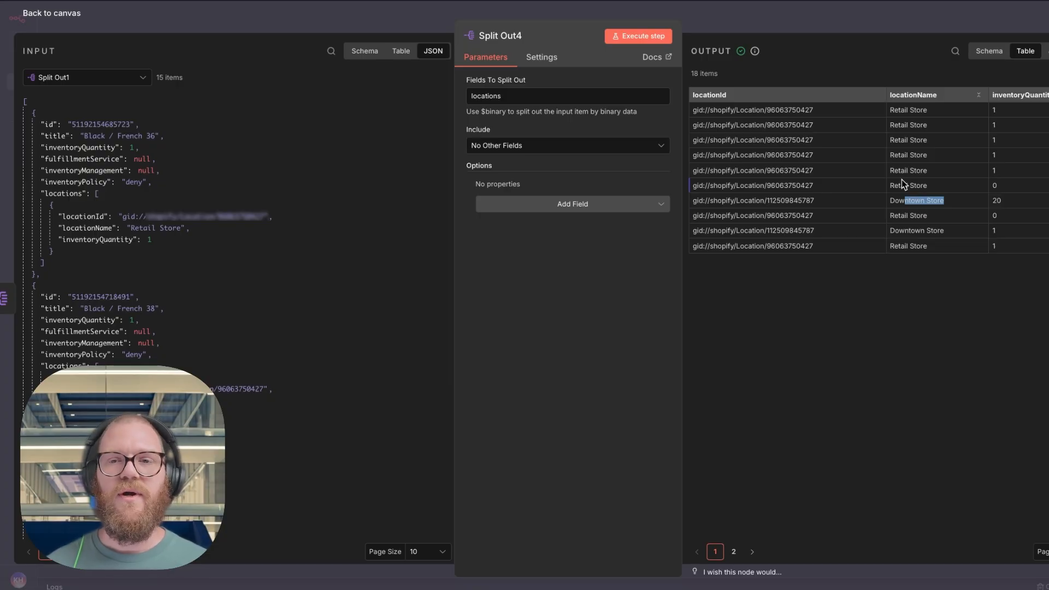
pyautogui.moveTo(895, 185); pyautogui.dragTo(1005, 200)
pyautogui.click(959, 196)
pyautogui.click(993, 201)
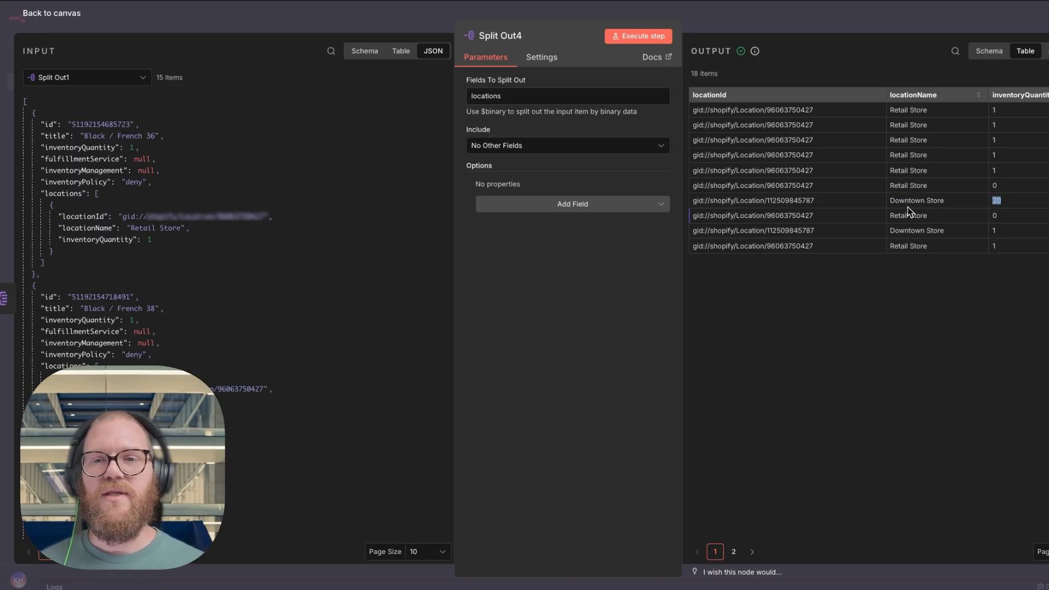
pyautogui.click(842, 25)
pyautogui.click(951, 20)
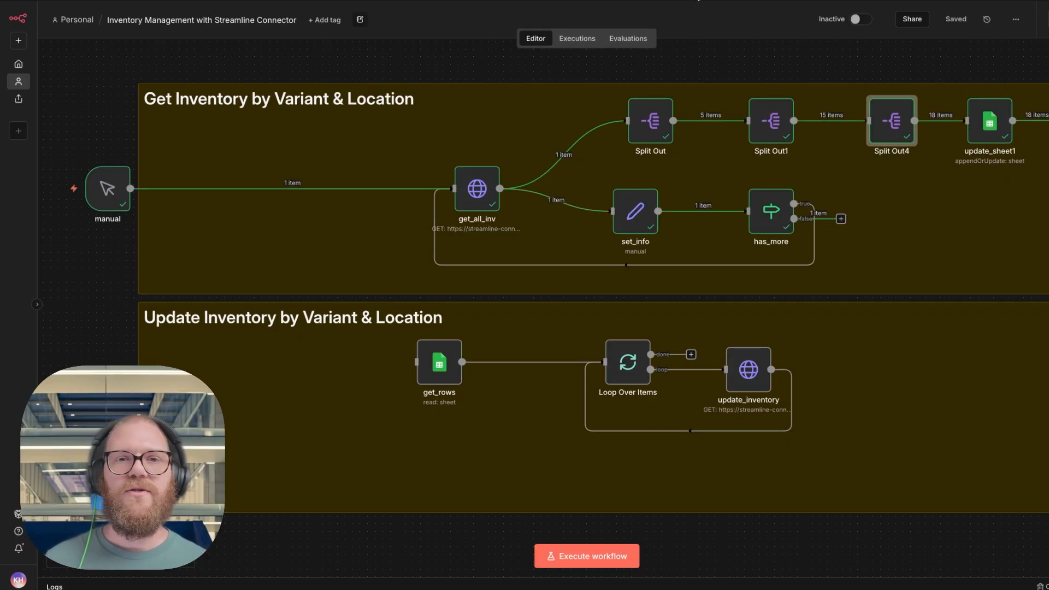
# Switch to the Shopify Inventory Forecasting spreadsheet and check the variant quantities per location on the Inventory sheet
pyautogui.click(698, 0)
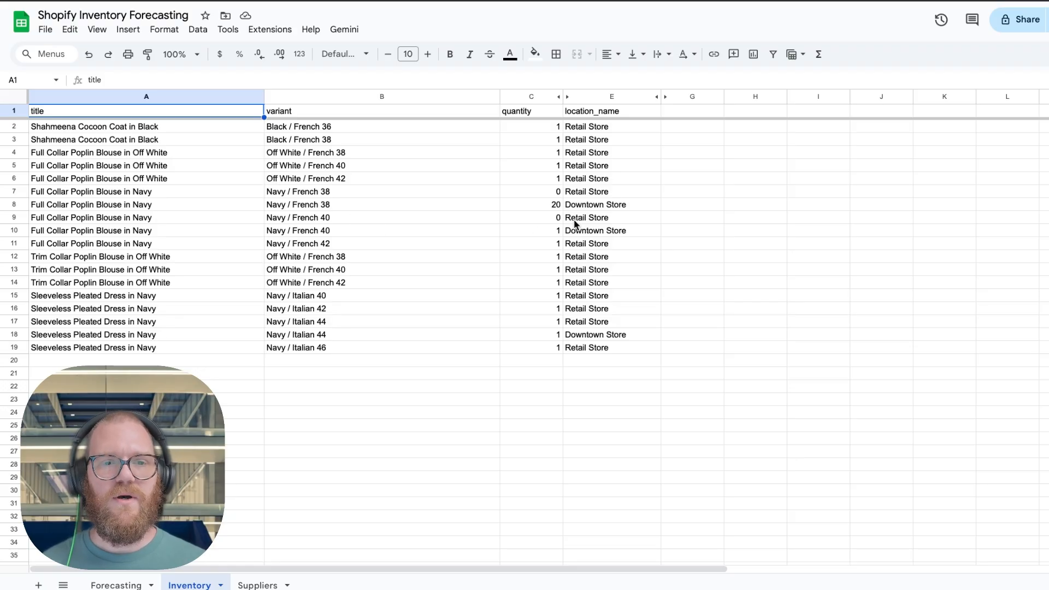
pyautogui.click(547, 205)
pyautogui.click(545, 192)
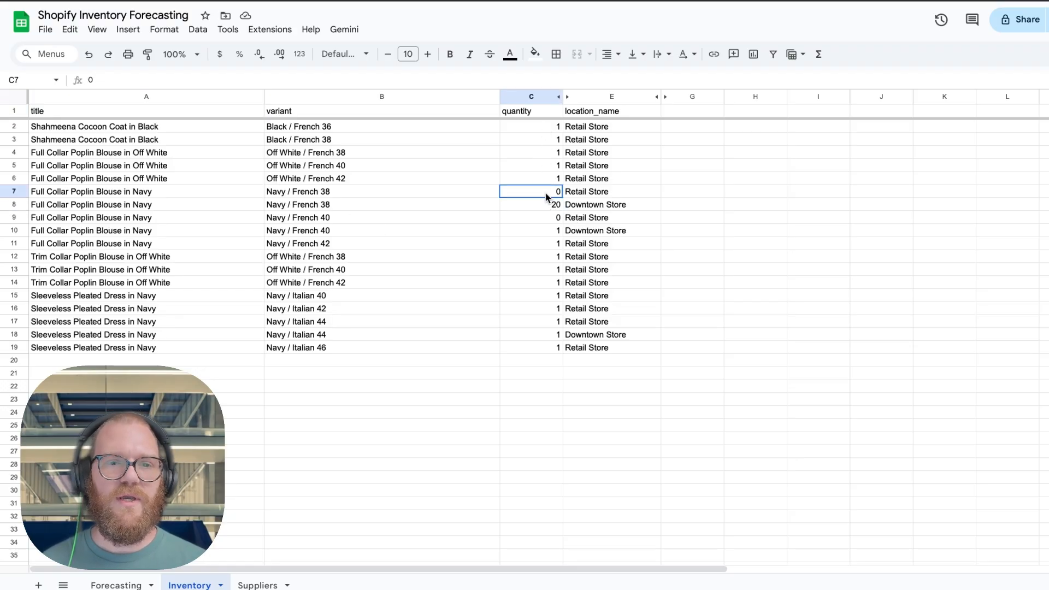
pyautogui.click(536, 126)
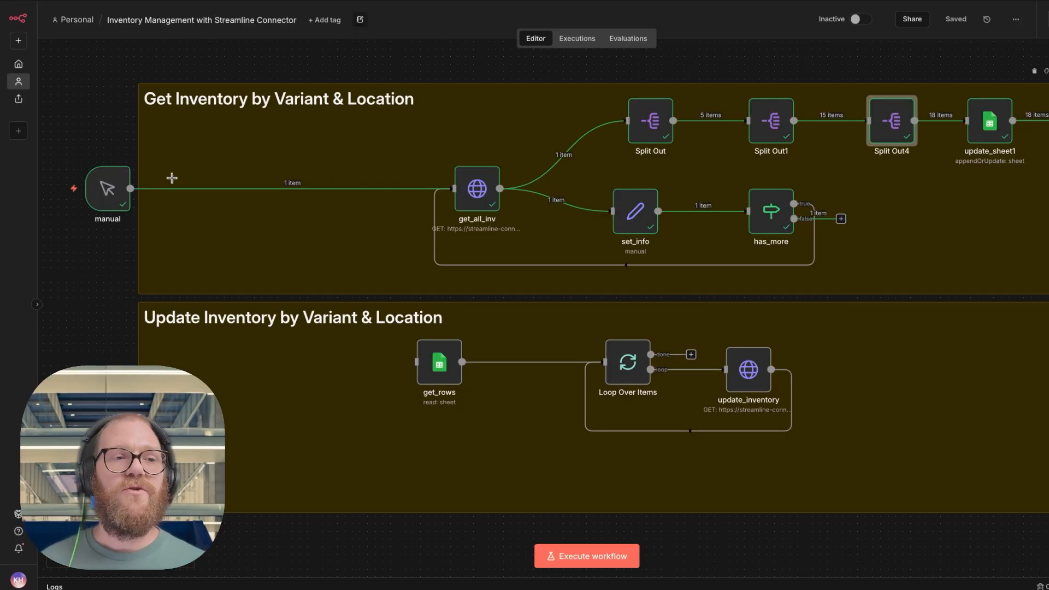
# Return to the n8n workflow and read the use cases in the note above the inventory sections
pyautogui.scroll(15, 352, 125)
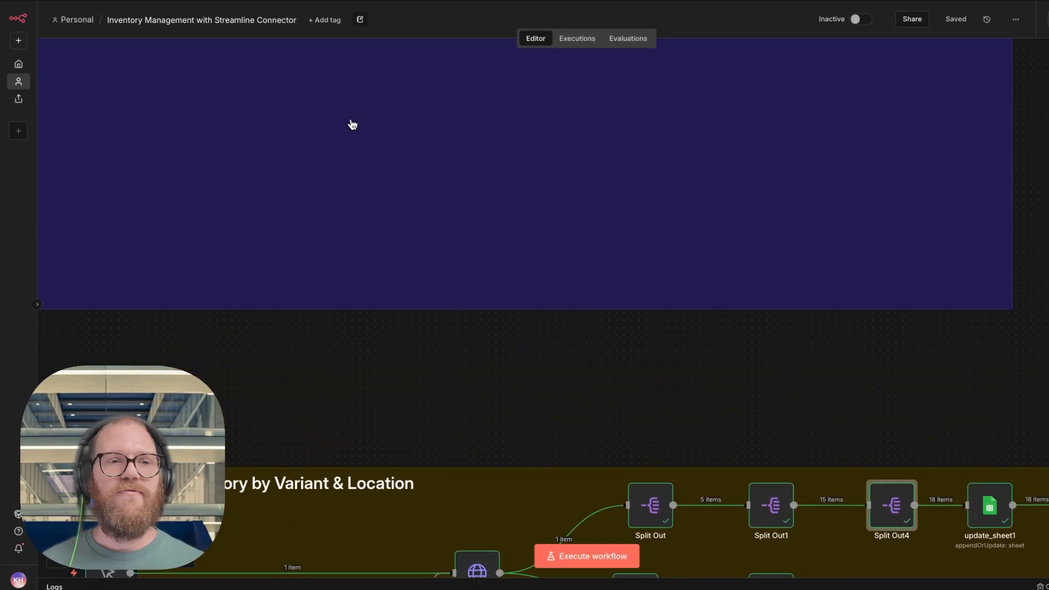
pyautogui.hscroll(-3, 352, 124)
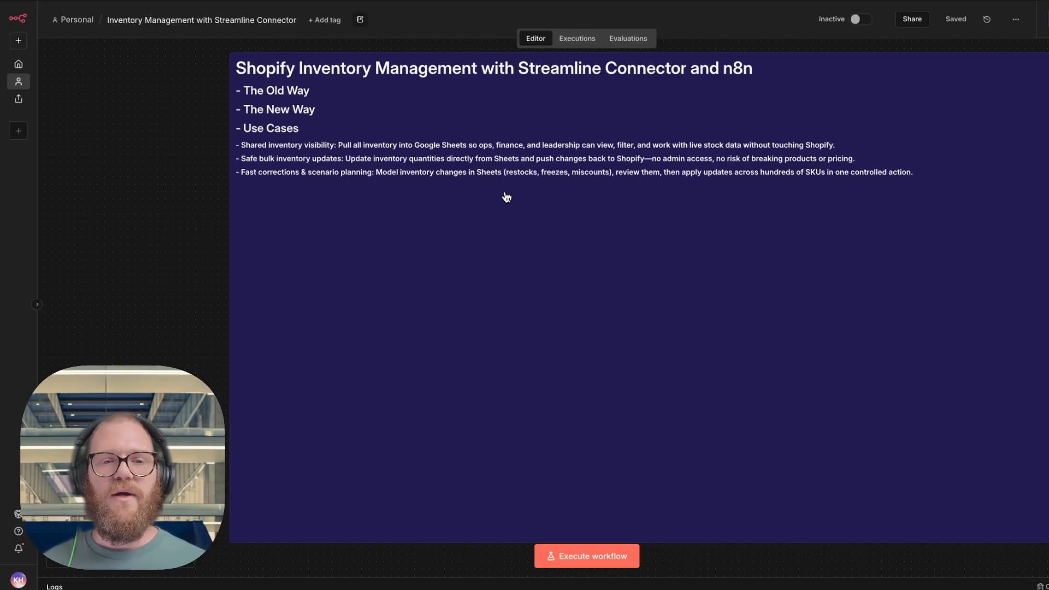
pyautogui.scroll(-8, 581, 141)
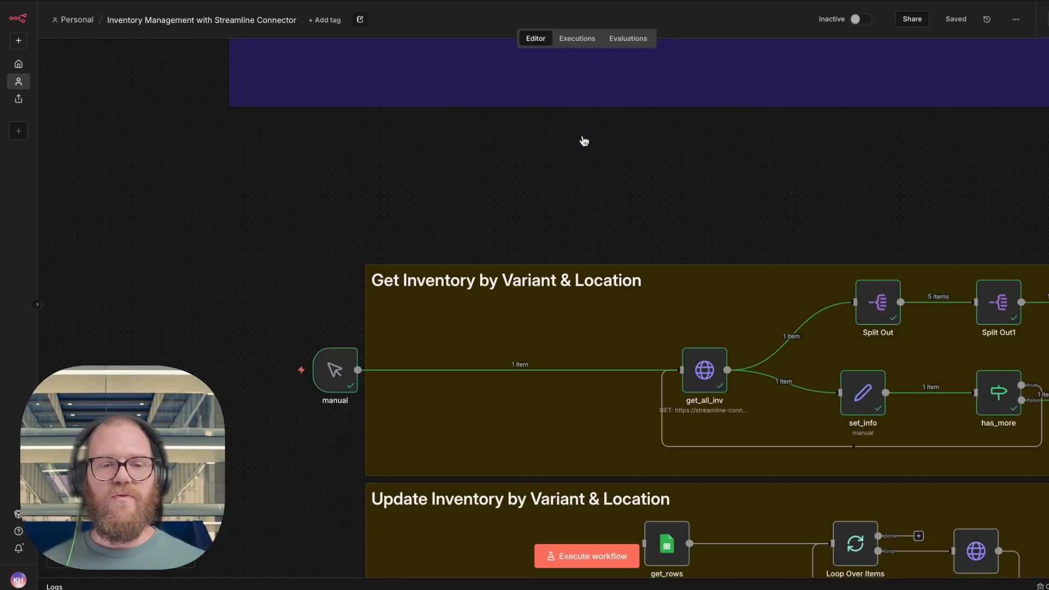
pyautogui.hscroll(4, 584, 140)
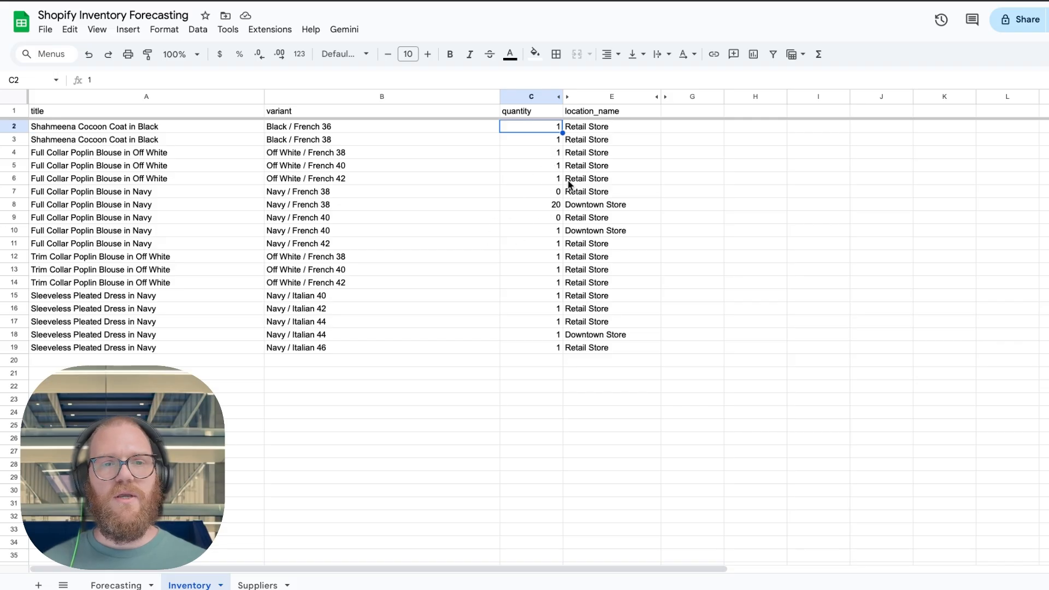
# In the Inventory sheet, try quantities of 15 and 10 for the Navy / French 38 variant at the Downtown Store
pyautogui.hscroll(1, 555, 164)
pyautogui.scroll(-1, 554, 164)
pyautogui.click(533, 202)
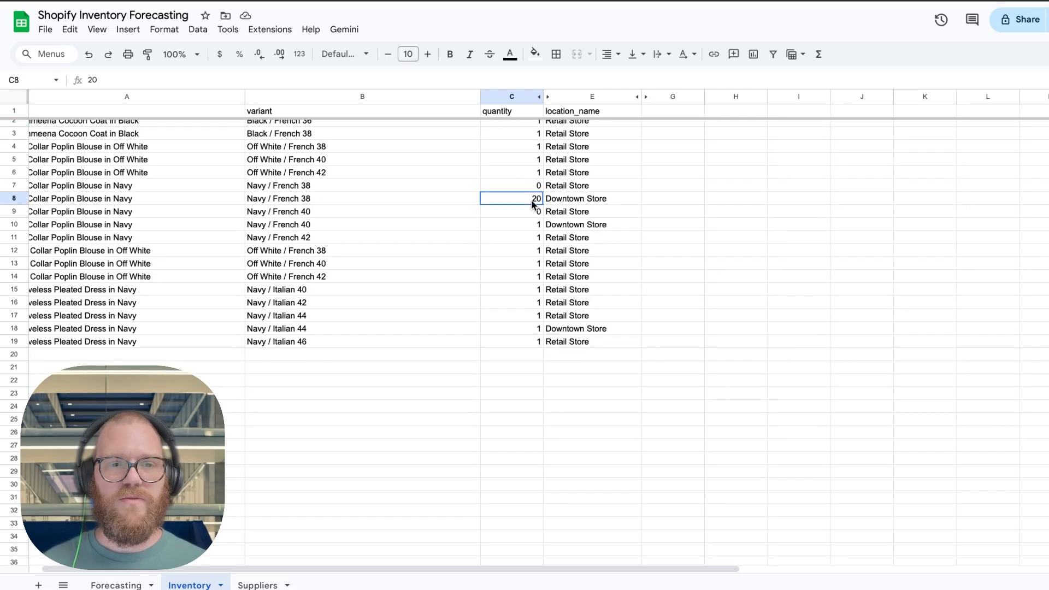
pyautogui.write('15')
pyautogui.press('Return')
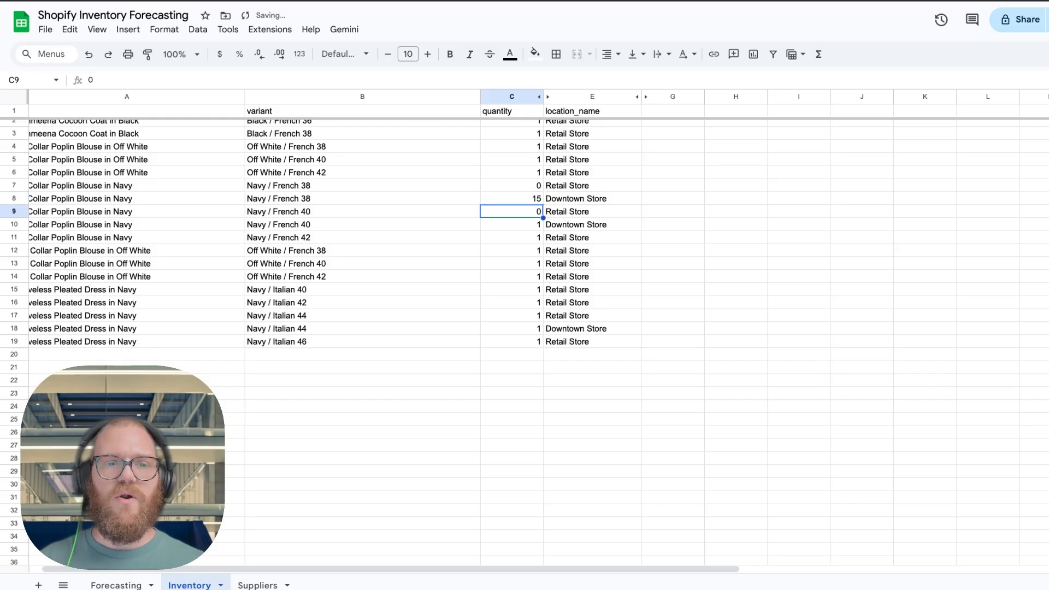
pyautogui.press('Up')
pyautogui.write('10')
pyautogui.press('Return')
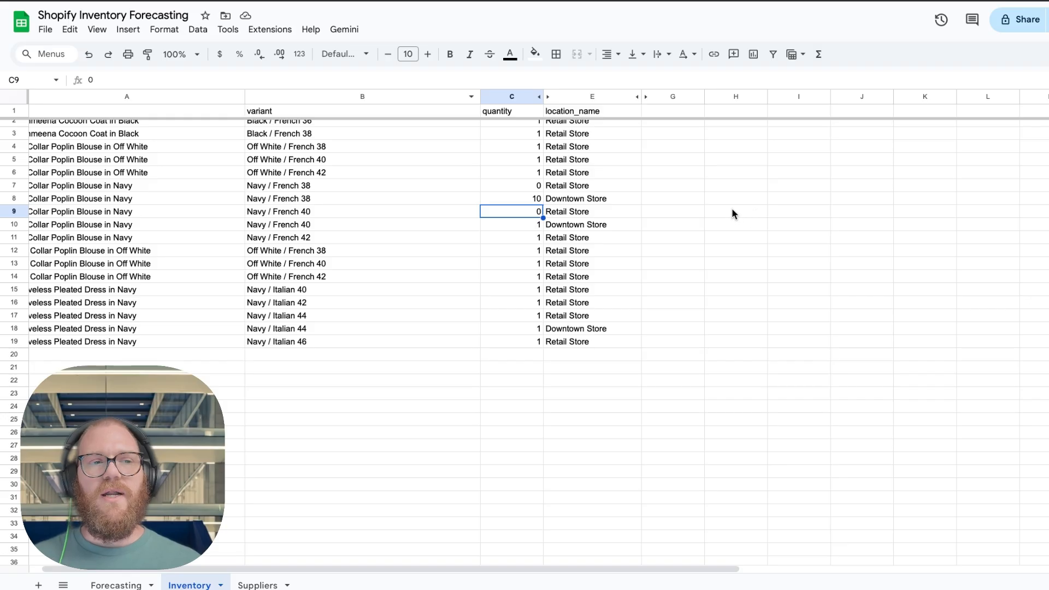
# Set the quantity of every variant and location in C2:C19 to 100
pyautogui.scroll(1, 536, 256)
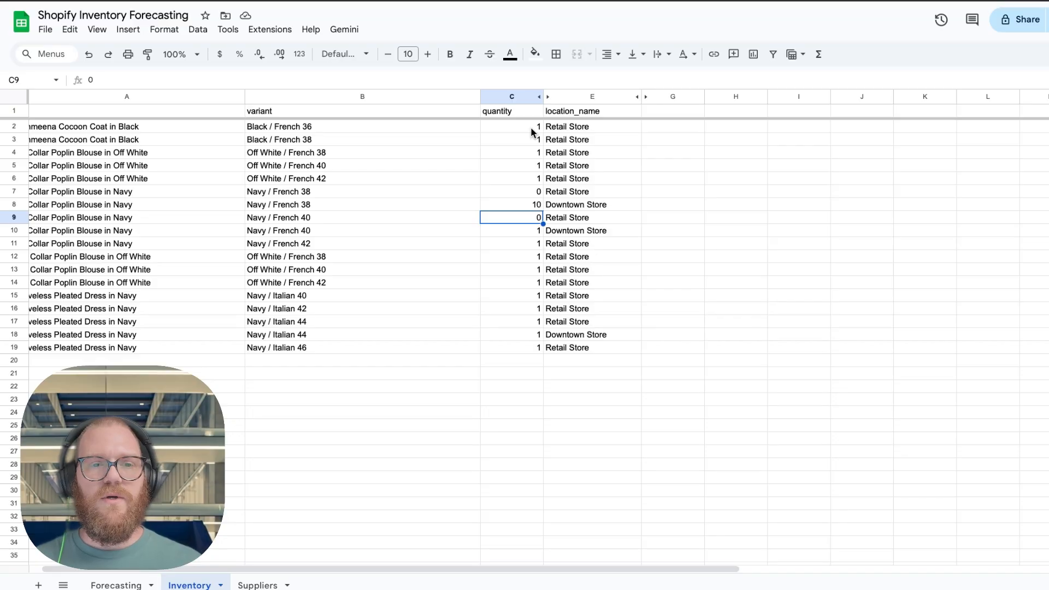
pyautogui.moveTo(532, 132); pyautogui.dragTo(533, 348)
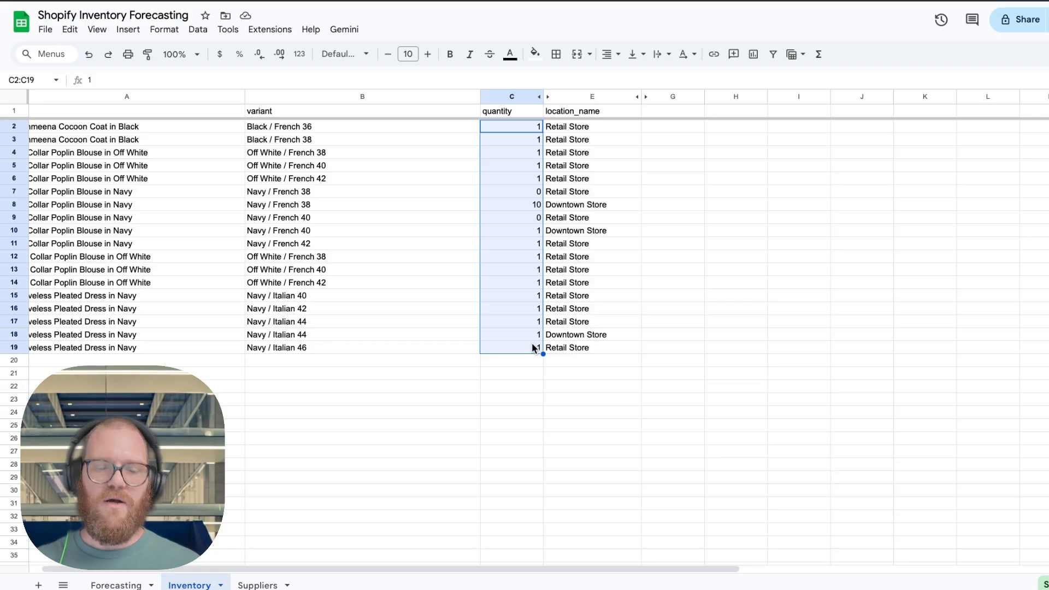
pyautogui.write('100')
pyautogui.press('Return')
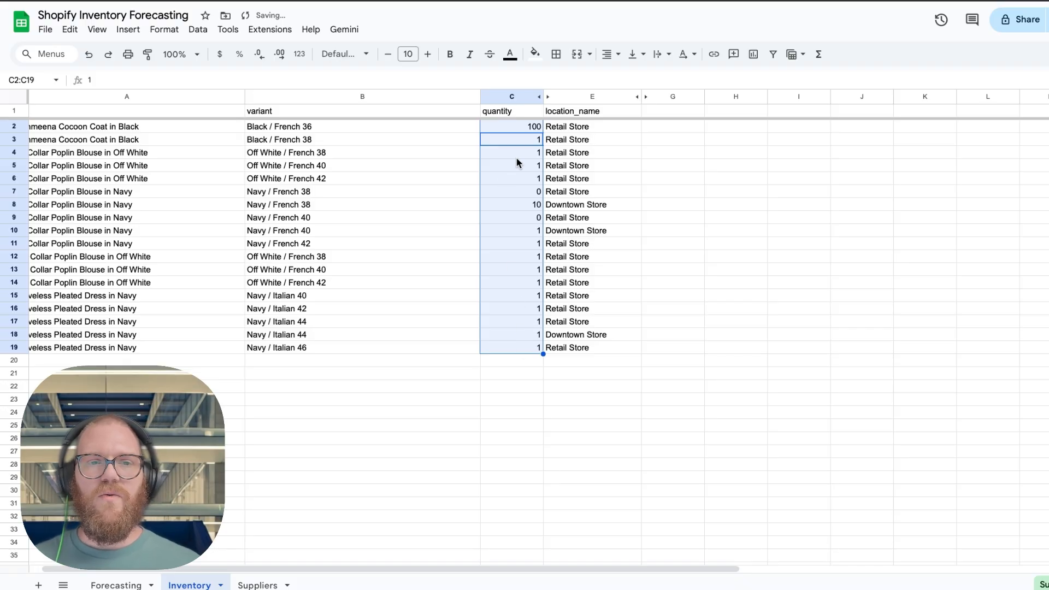
pyautogui.click(529, 129)
pyautogui.moveTo(543, 133); pyautogui.dragTo(543, 350)
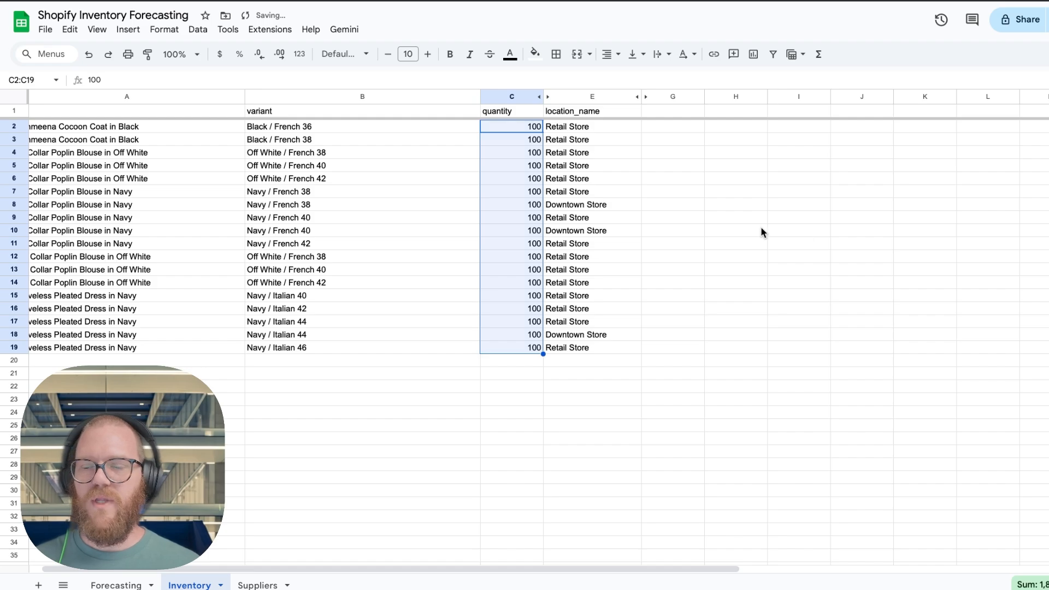
pyautogui.click(707, 217)
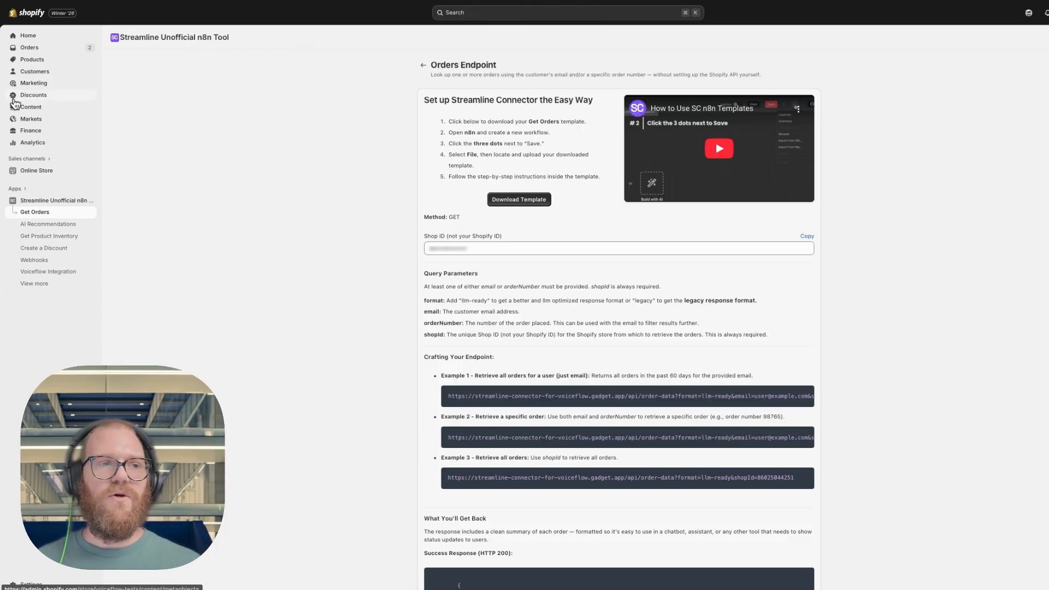
# Switch to the Shopify admin and open the product inventory page
pyautogui.click(31, 59)
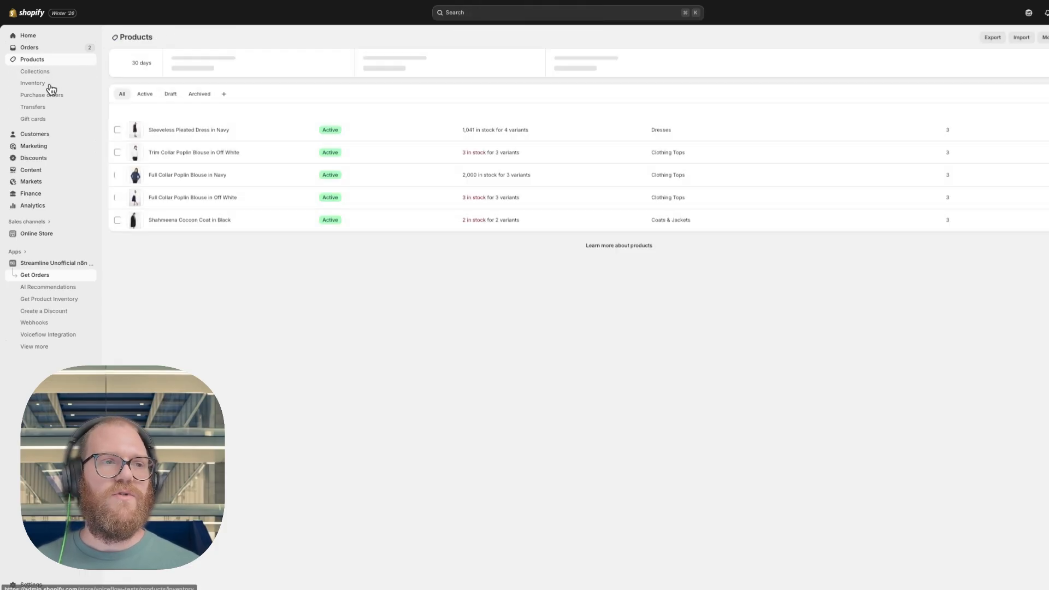
pyautogui.click(49, 85)
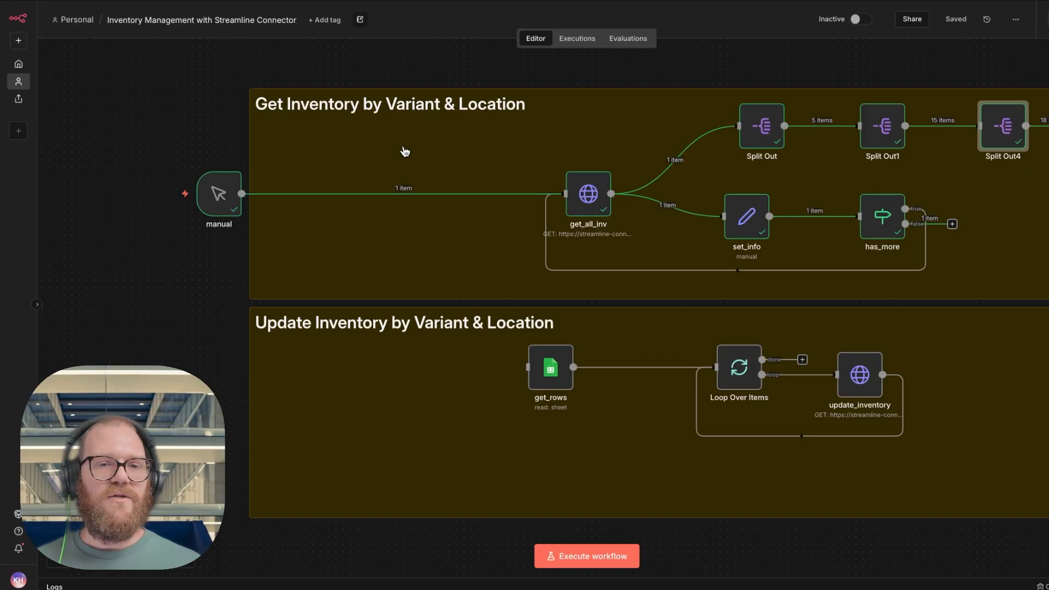
# In n8n, reroute the manual trigger from get_all_inv to get_rows, save the workflow and execute it
pyautogui.click(414, 199)
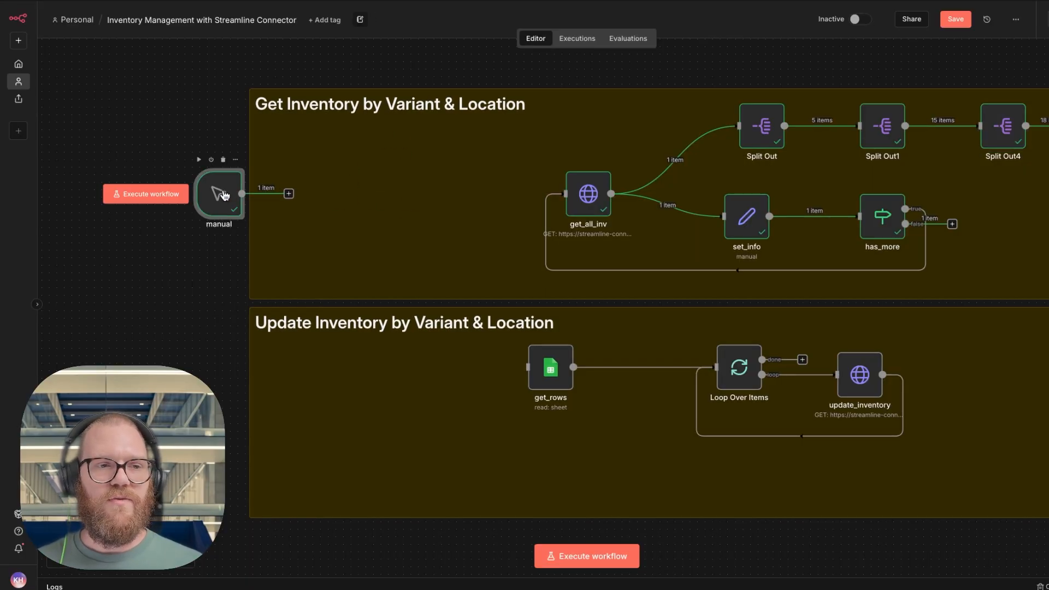
pyautogui.moveTo(216, 194)
pyautogui.mouseDown()
pyautogui.moveTo(209, 387)
pyautogui.moveTo(527, 384)
pyautogui.mouseUp()
pyautogui.hotkey('ctrl', 's')
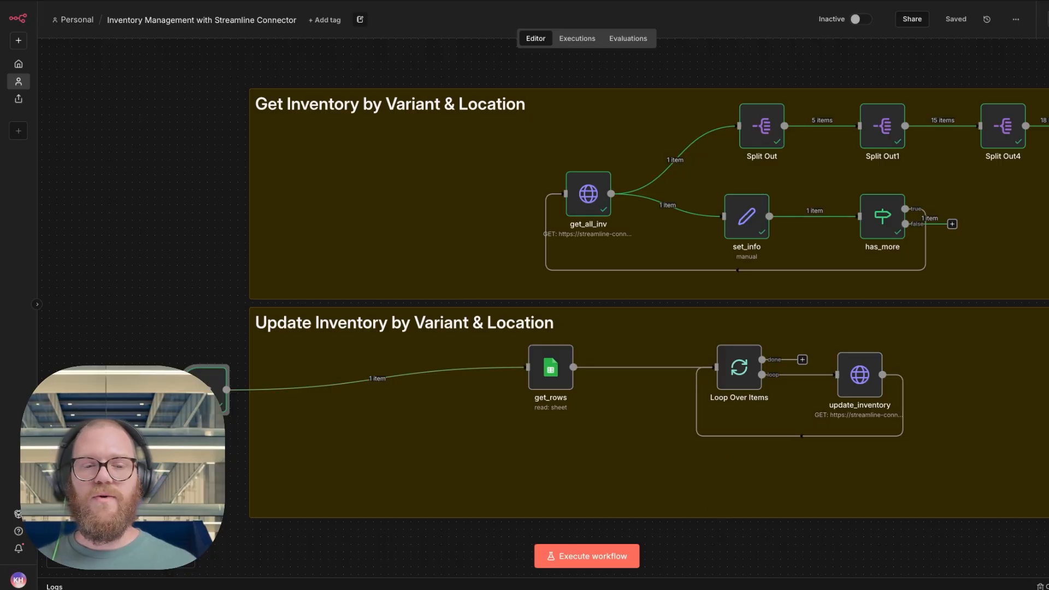
pyautogui.click(546, 556)
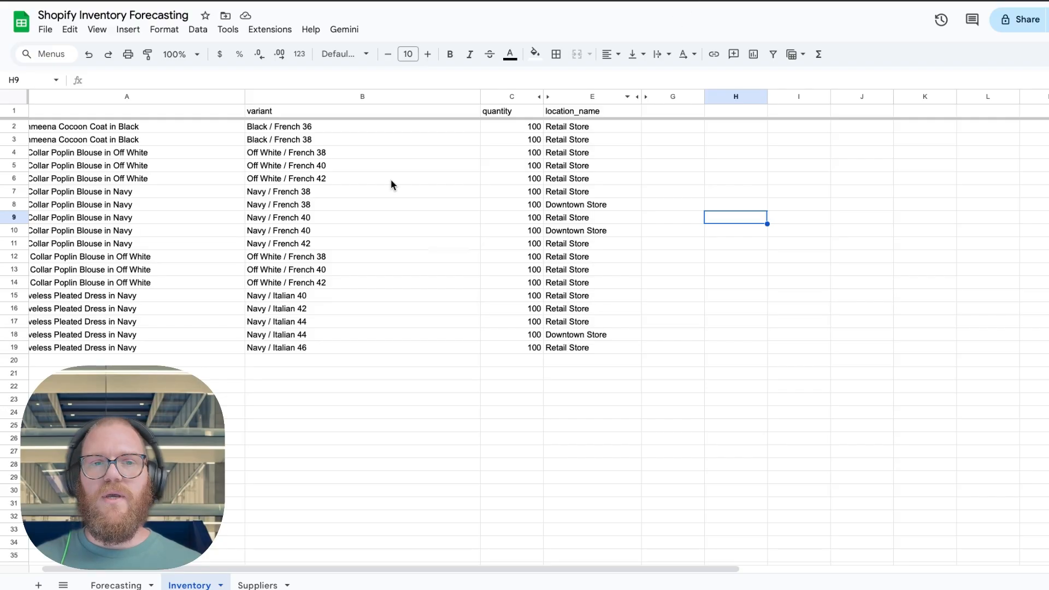
# Compare the spreadsheet's quantity column with the Shopify inventory levels at the Retail Store and Downtown Store locations
pyautogui.moveTo(523, 130); pyautogui.dragTo(532, 377)
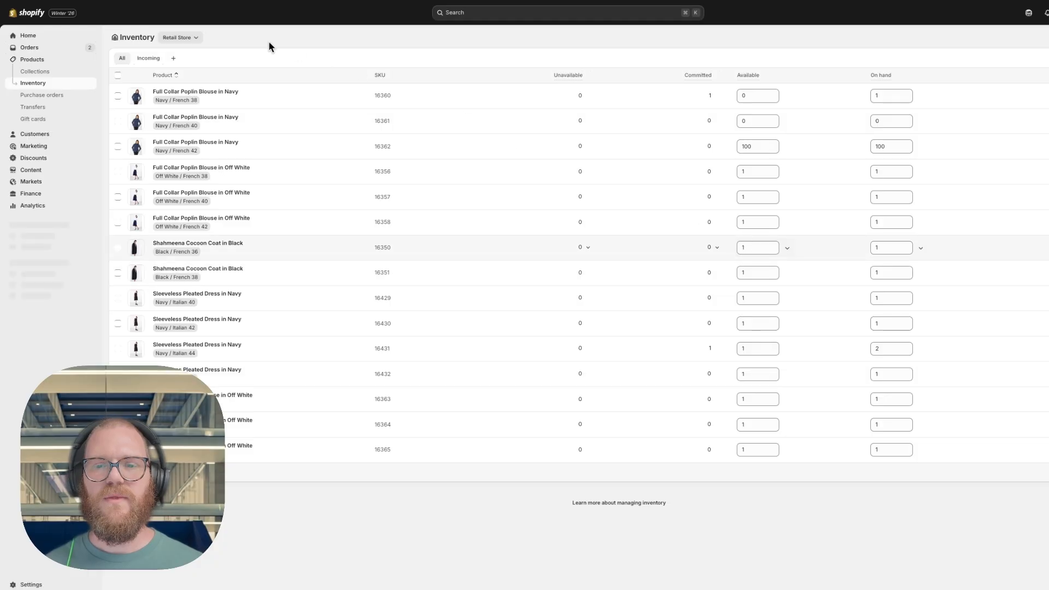
pyautogui.click(181, 37)
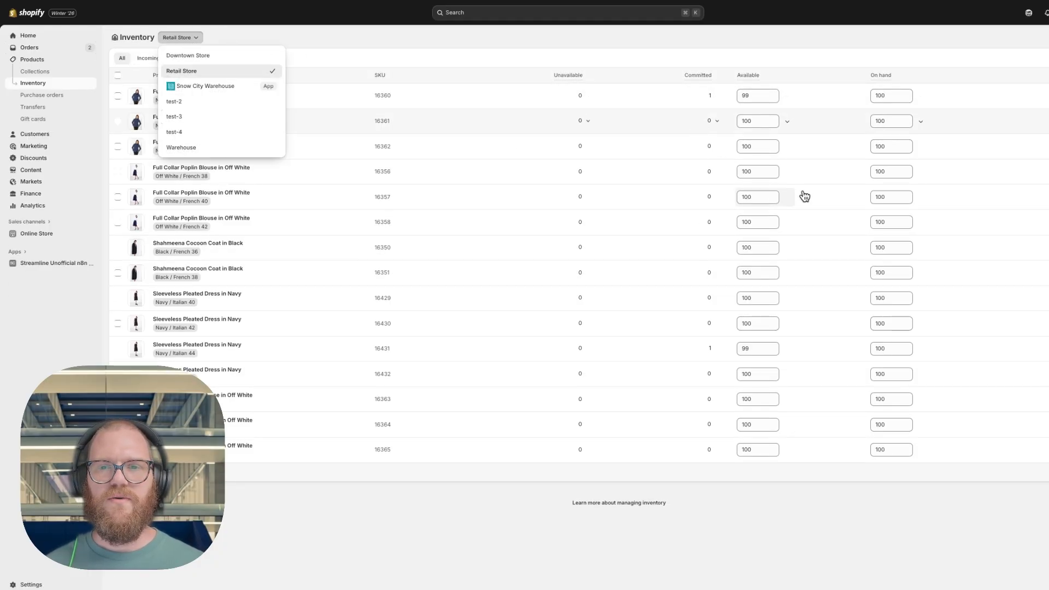
pyautogui.click(200, 57)
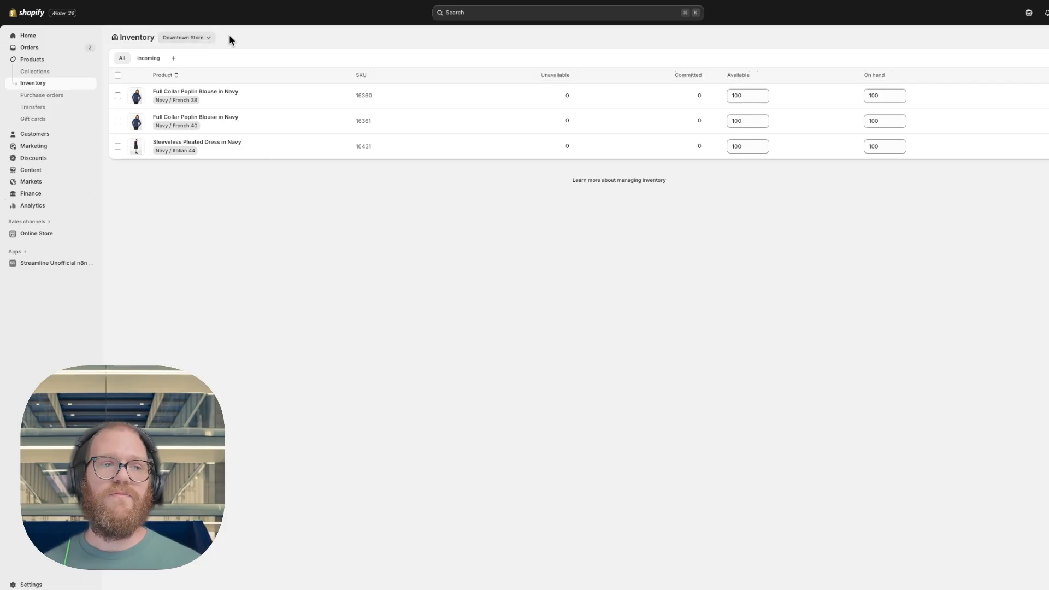
pyautogui.click(187, 38)
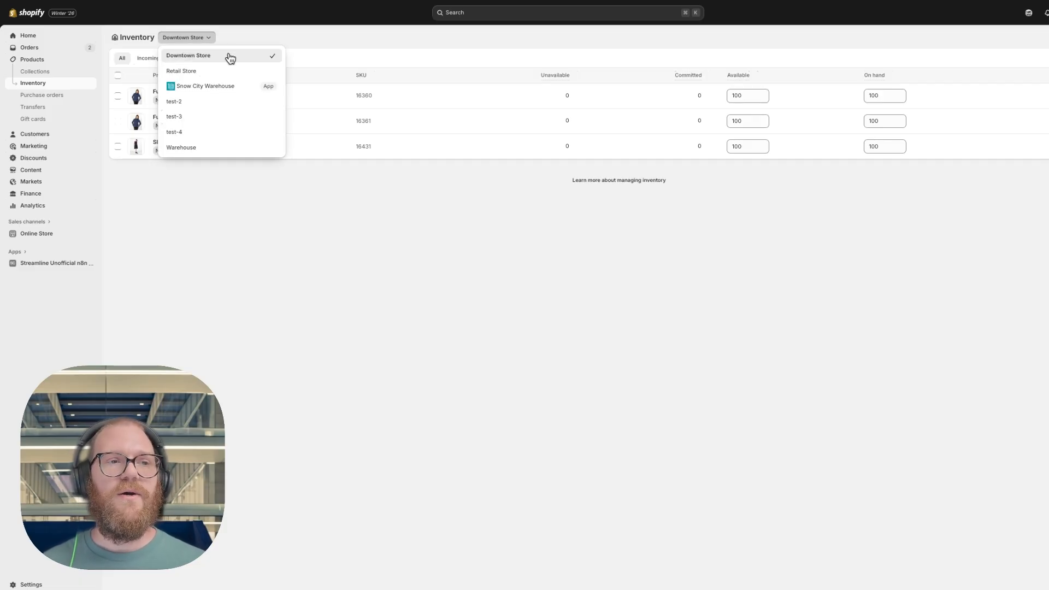
pyautogui.click(221, 71)
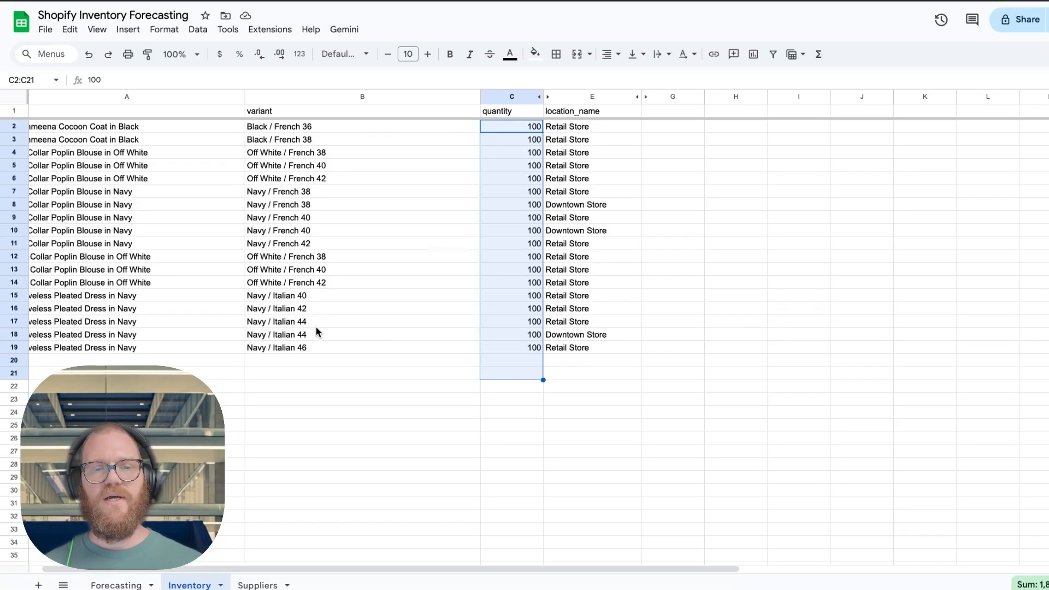
pyautogui.click(656, 331)
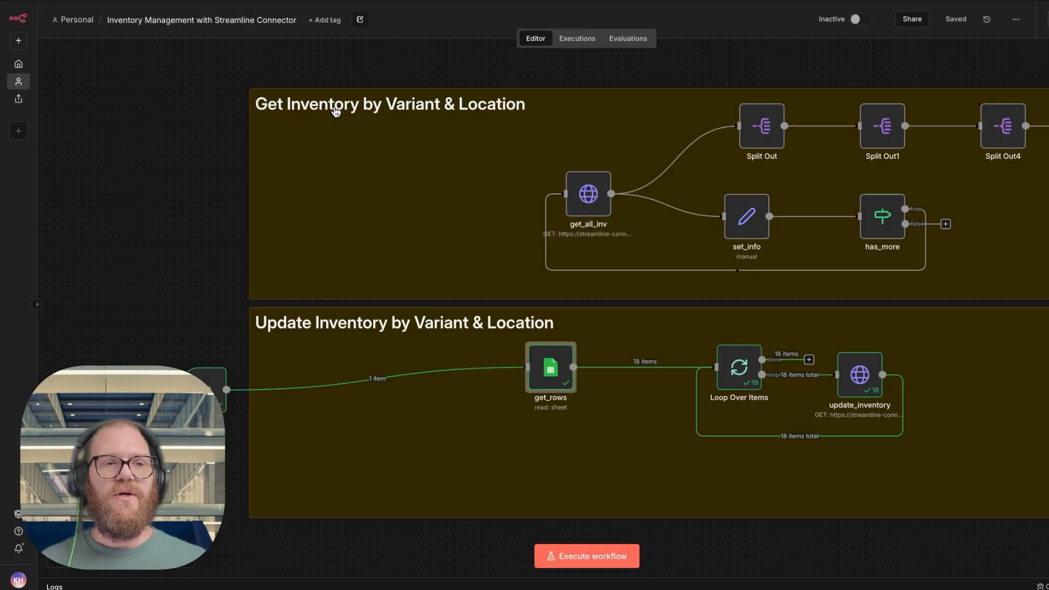
# Look over the Inventory sheet and the workflow's overview note again, ending at the Get and Update Inventory sections
pyautogui.scroll(10, 335, 110)
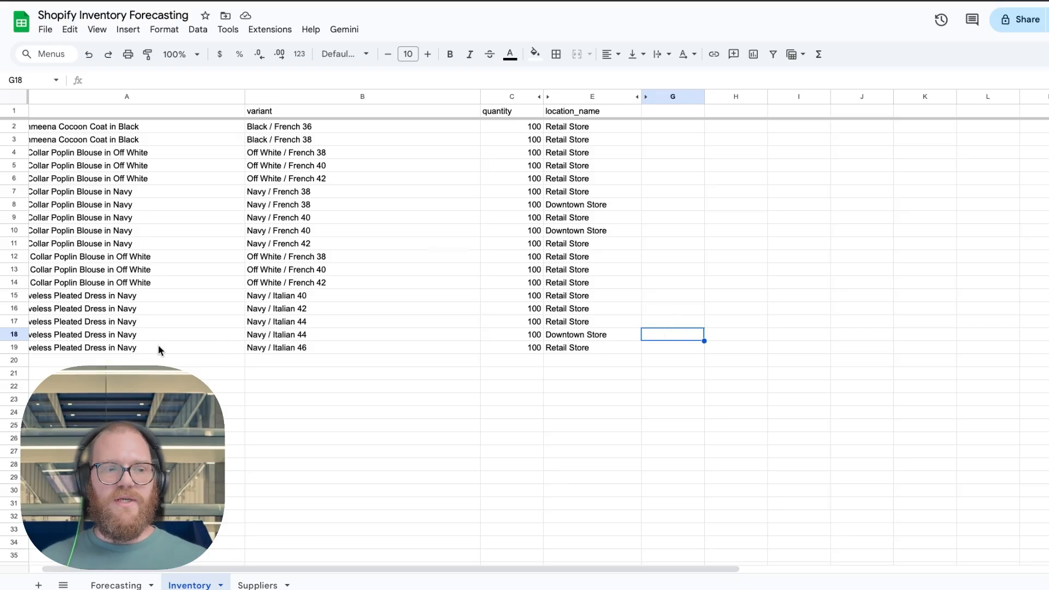
pyautogui.hscroll(-1, 159, 345)
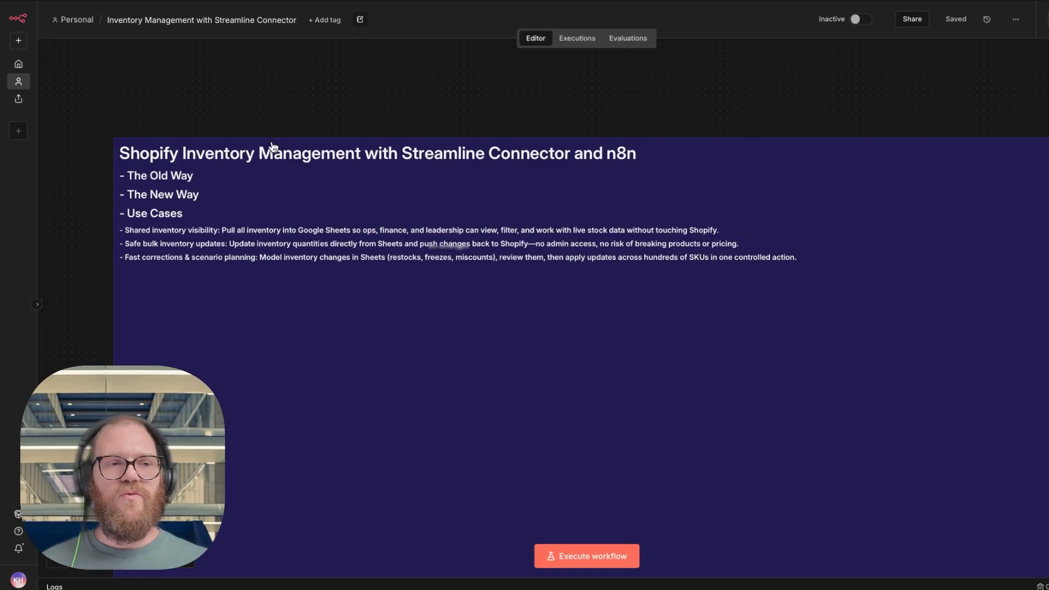
pyautogui.scroll(-10, 271, 147)
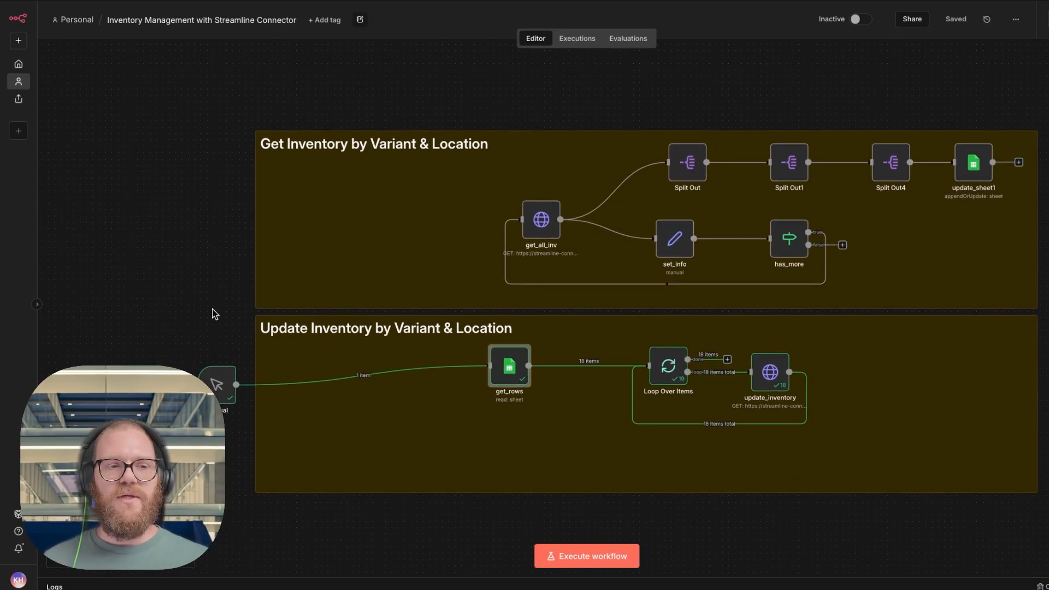
# Add a Schedule Trigger node to the workflow beside the Get Inventory by Variant & Location section
pyautogui.moveTo(216, 384); pyautogui.dragTo(191, 377)
pyautogui.moveTo(177, 107); pyautogui.dragTo(1048, 309)
pyautogui.click(156, 206)
pyautogui.press('Tab')
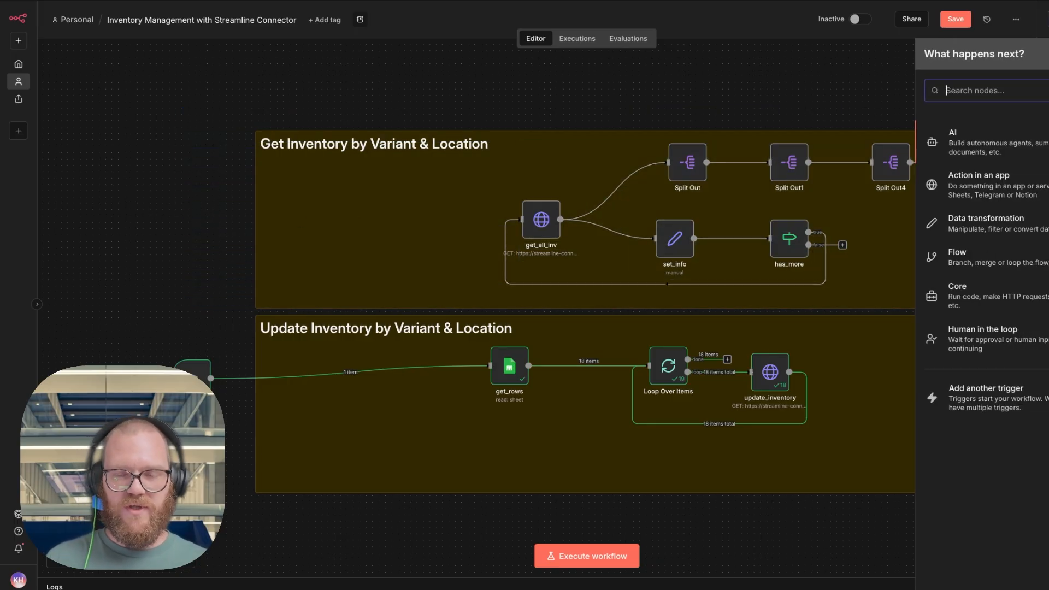
pyautogui.write('schedule')
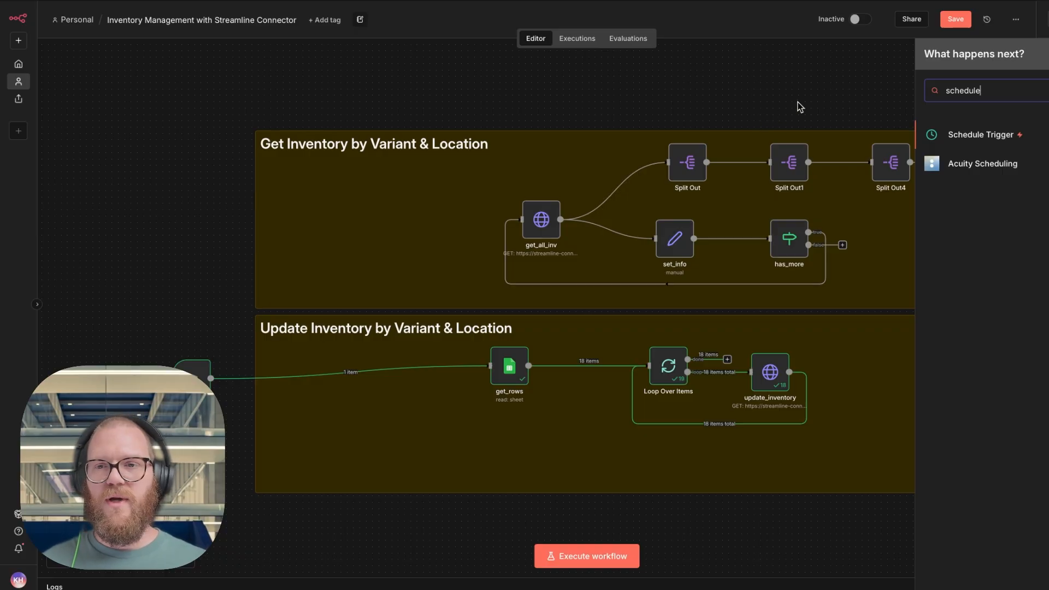
pyautogui.click(950, 137)
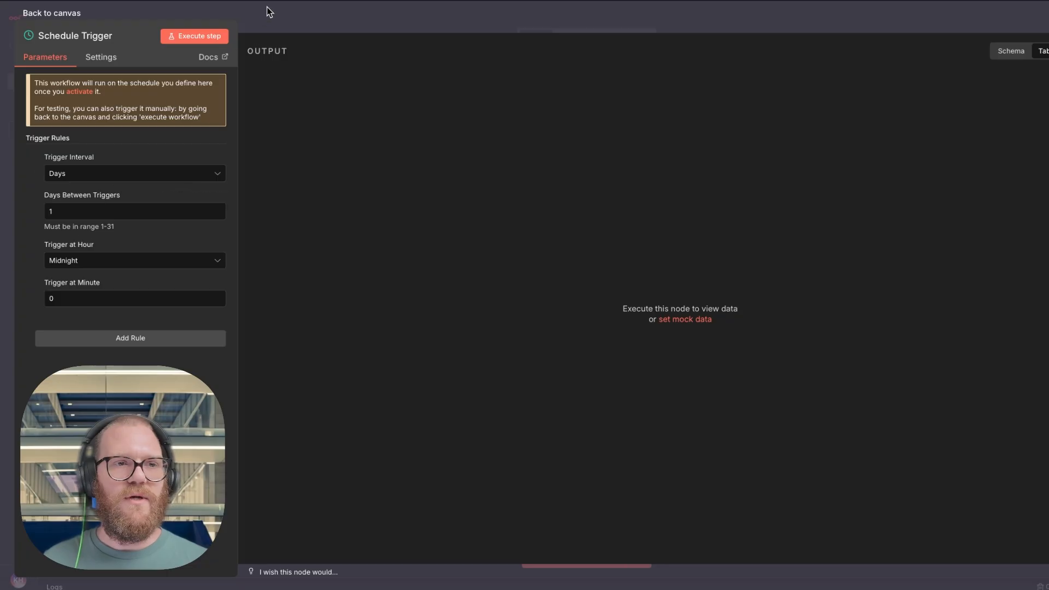
# Set the Schedule Trigger to run every 12 hours and connect it to get_all_inv, with the manual trigger aligned to get_rows
pyautogui.click(131, 174)
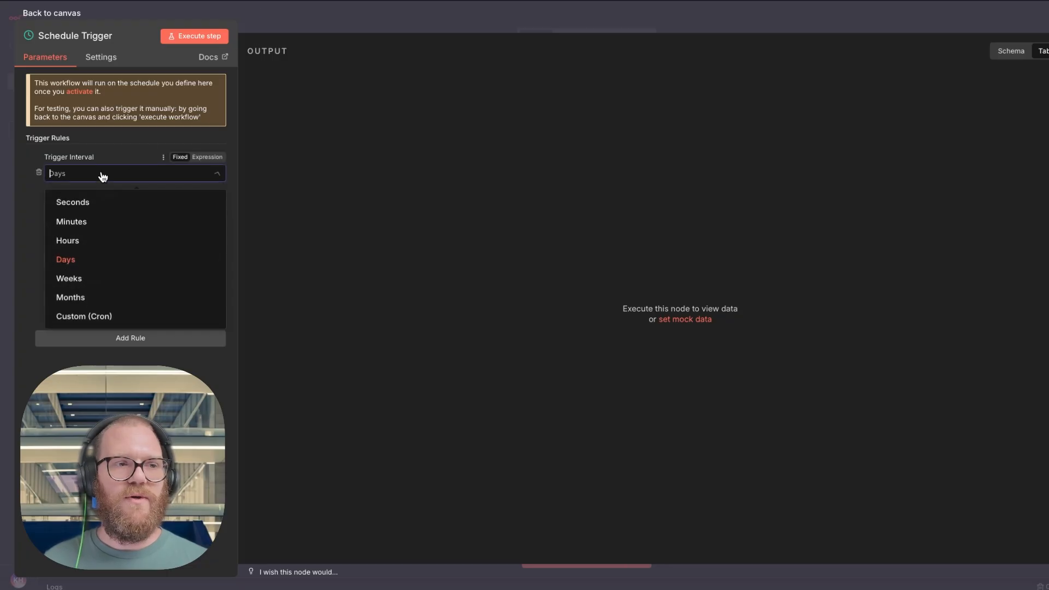
pyautogui.click(84, 242)
pyautogui.click(82, 211)
pyautogui.write('2')
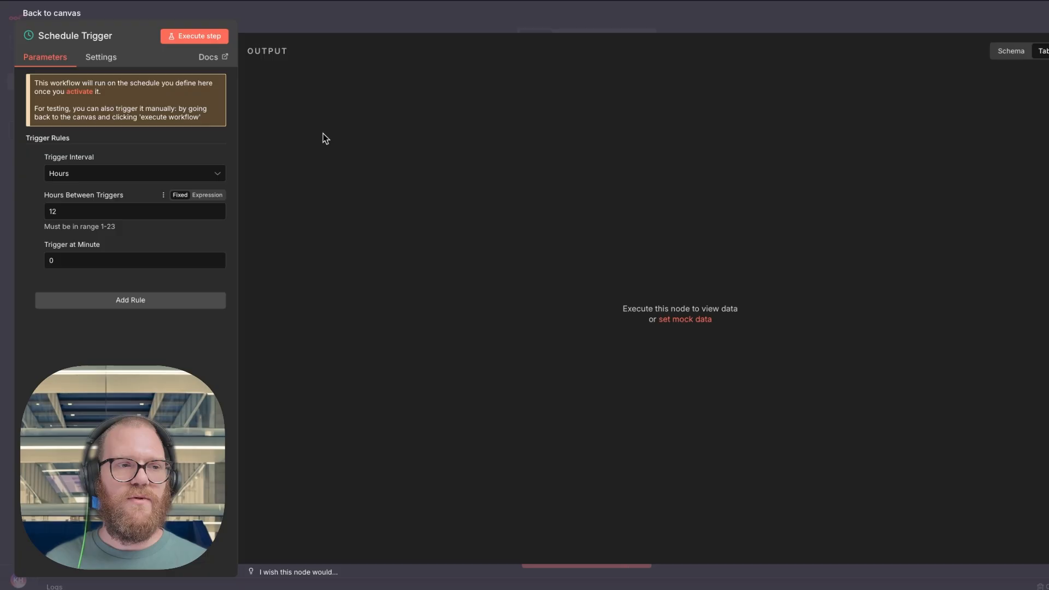
pyautogui.click(334, 3)
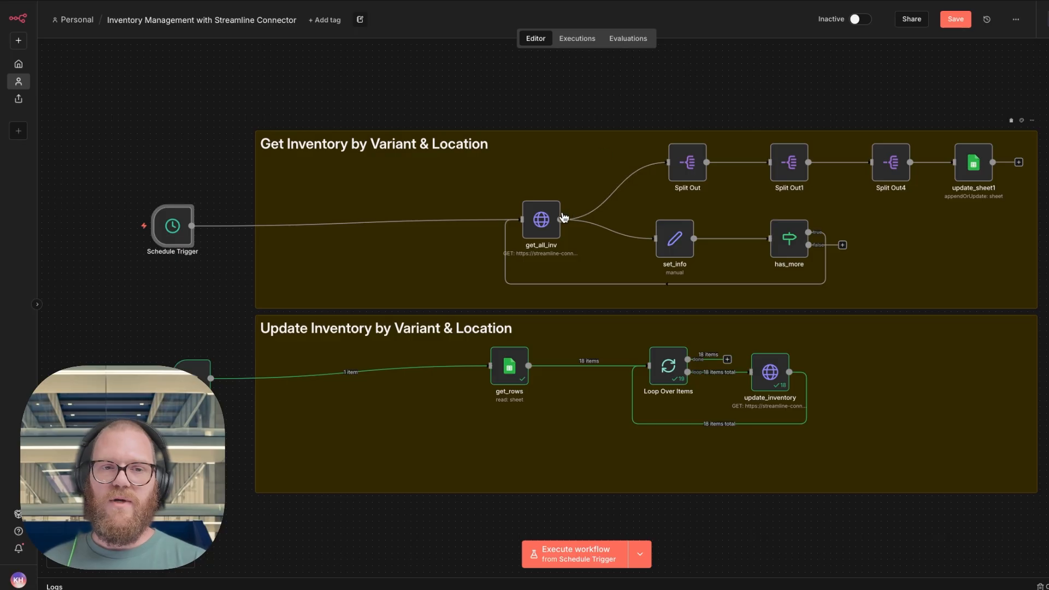
pyautogui.moveTo(193, 383); pyautogui.dragTo(217, 370)
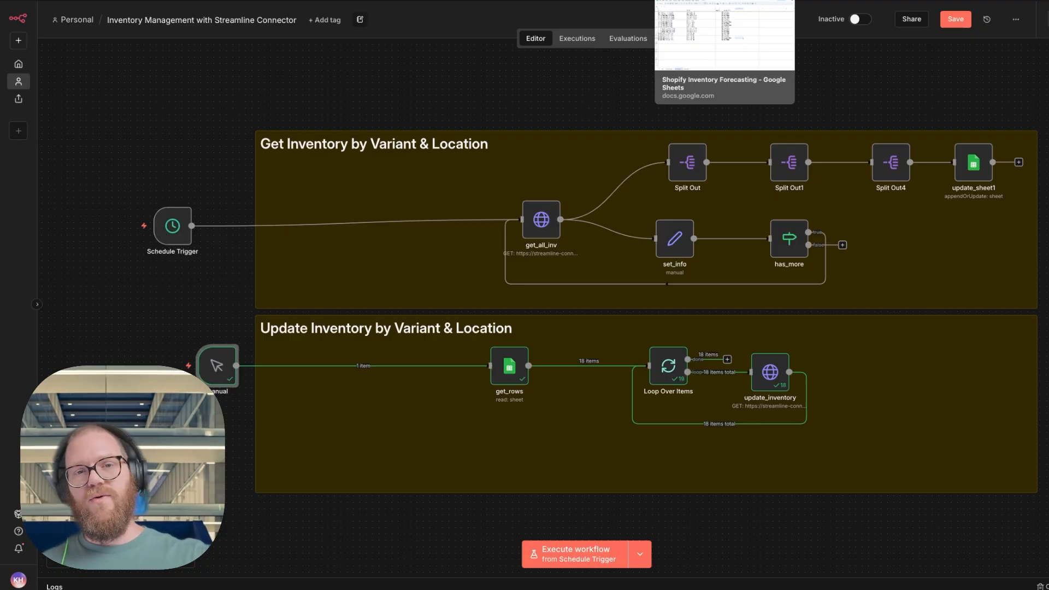
# Switch to the Shopify Inventory Forecasting spreadsheet and review its Inventory, Forecasting and Suppliers sheets
pyautogui.click(725, 1)
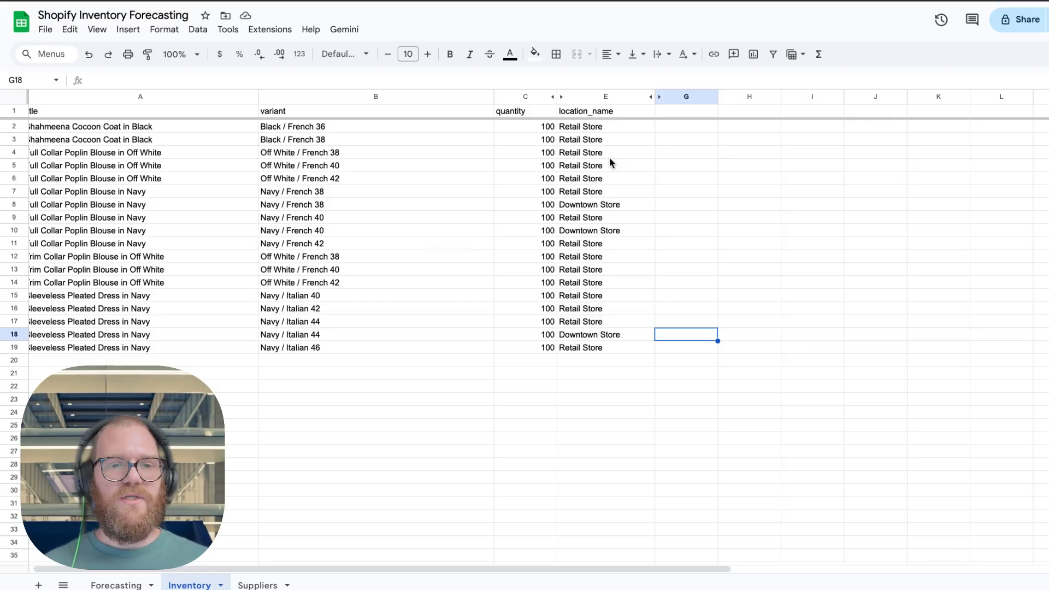
pyautogui.hscroll(-1, 607, 162)
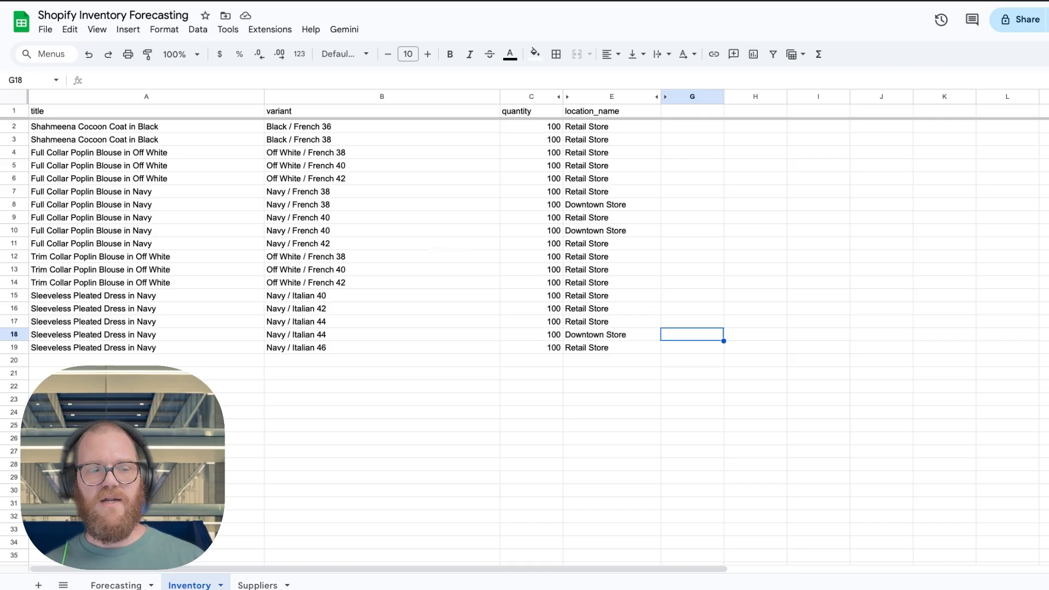
pyautogui.click(116, 585)
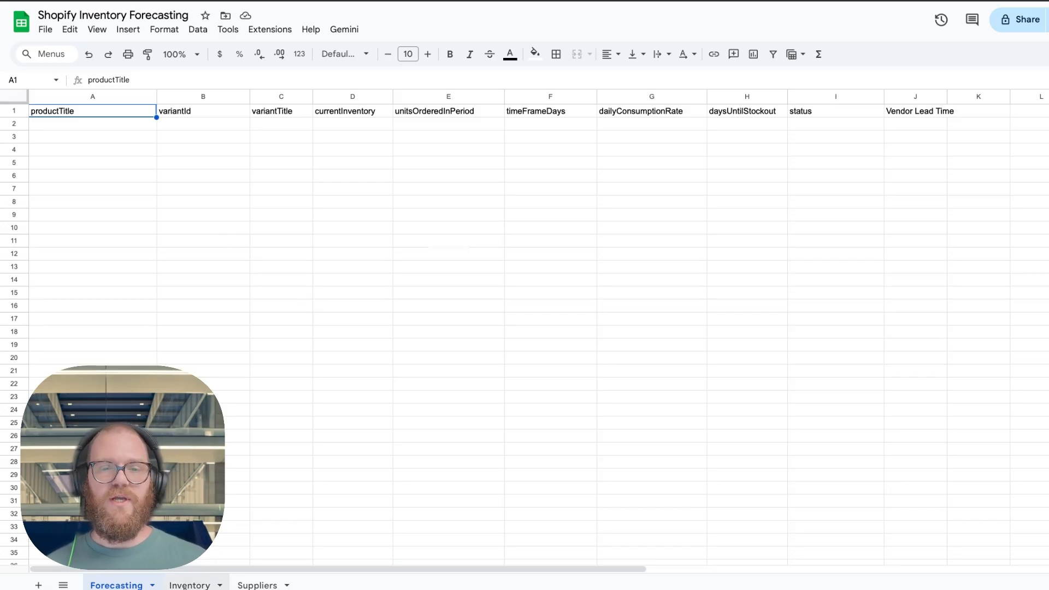
pyautogui.click(255, 584)
pyautogui.click(184, 585)
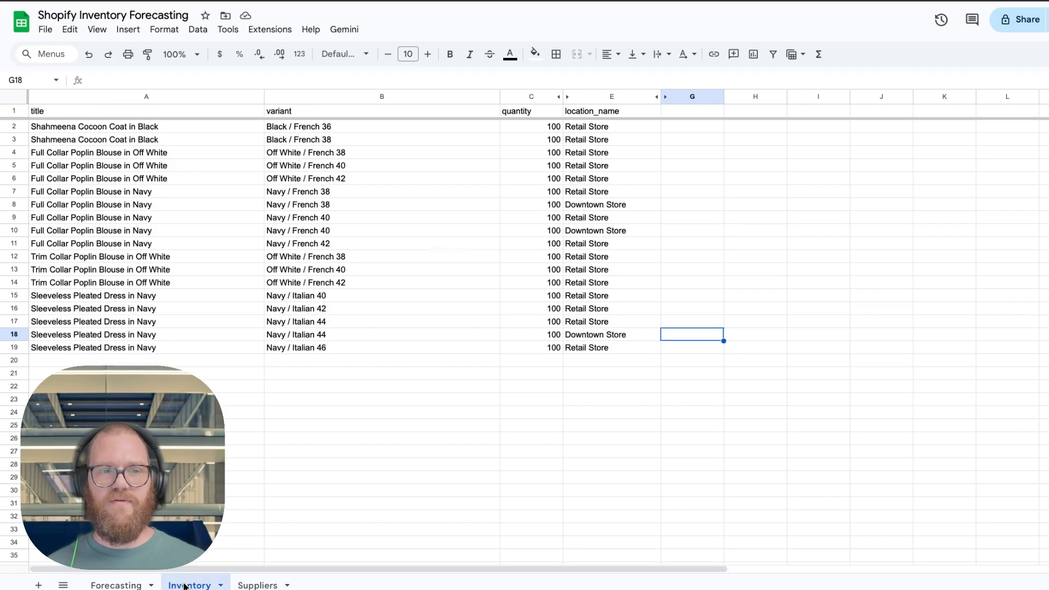
pyautogui.click(113, 584)
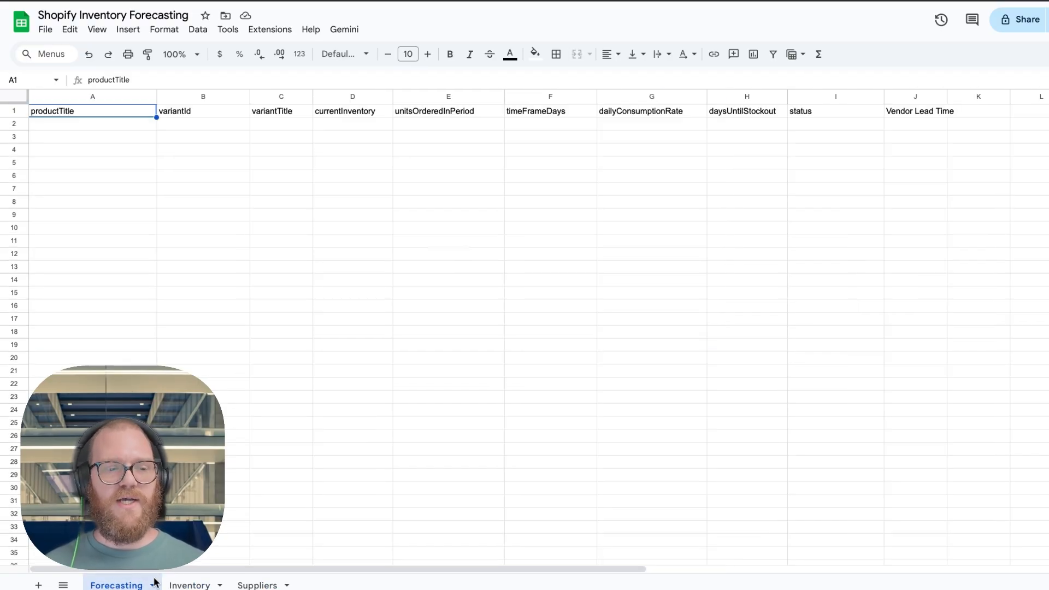
pyautogui.click(187, 584)
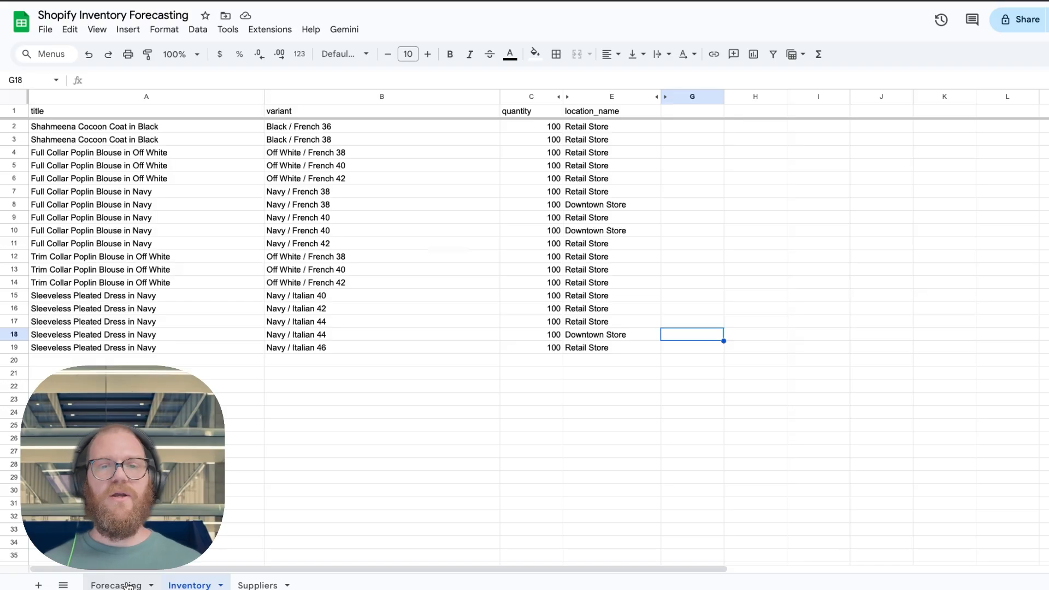